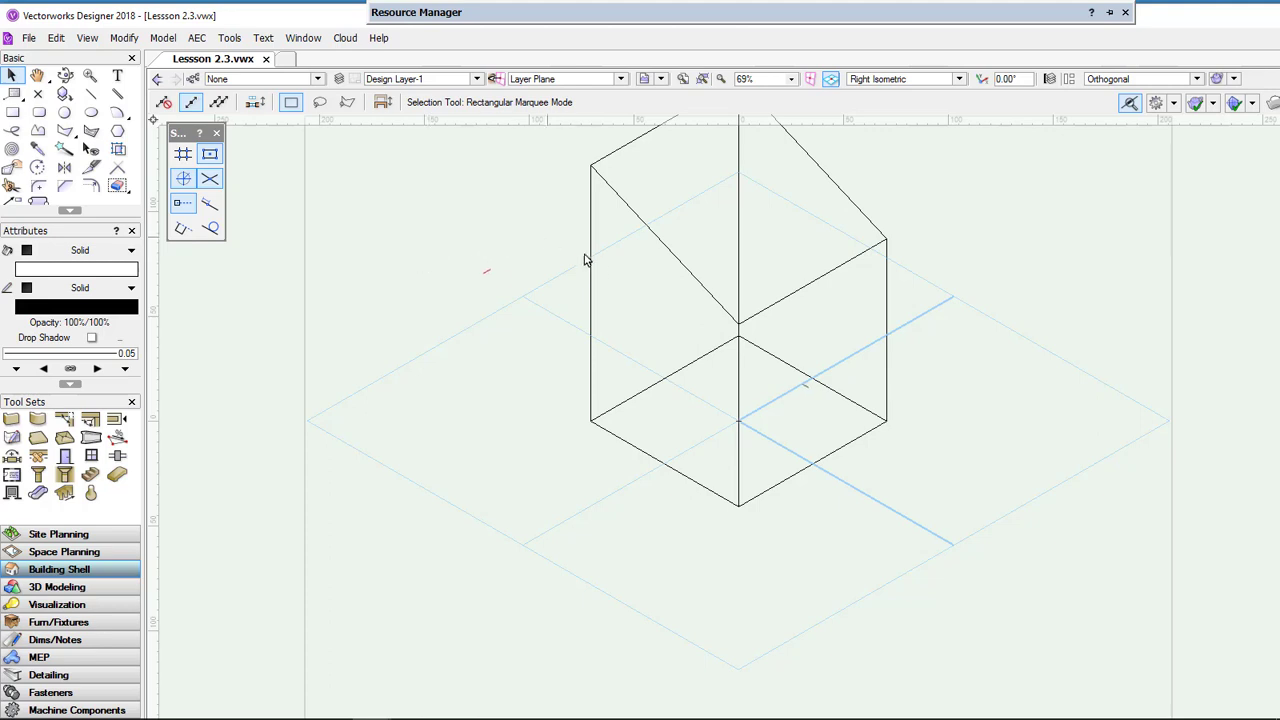
Set the active plane to Screen Plane and draw a corner-to-corner rectangle beside the sloped-top solid.
key(h)
drag(663, 271, 645, 326)
key(x)
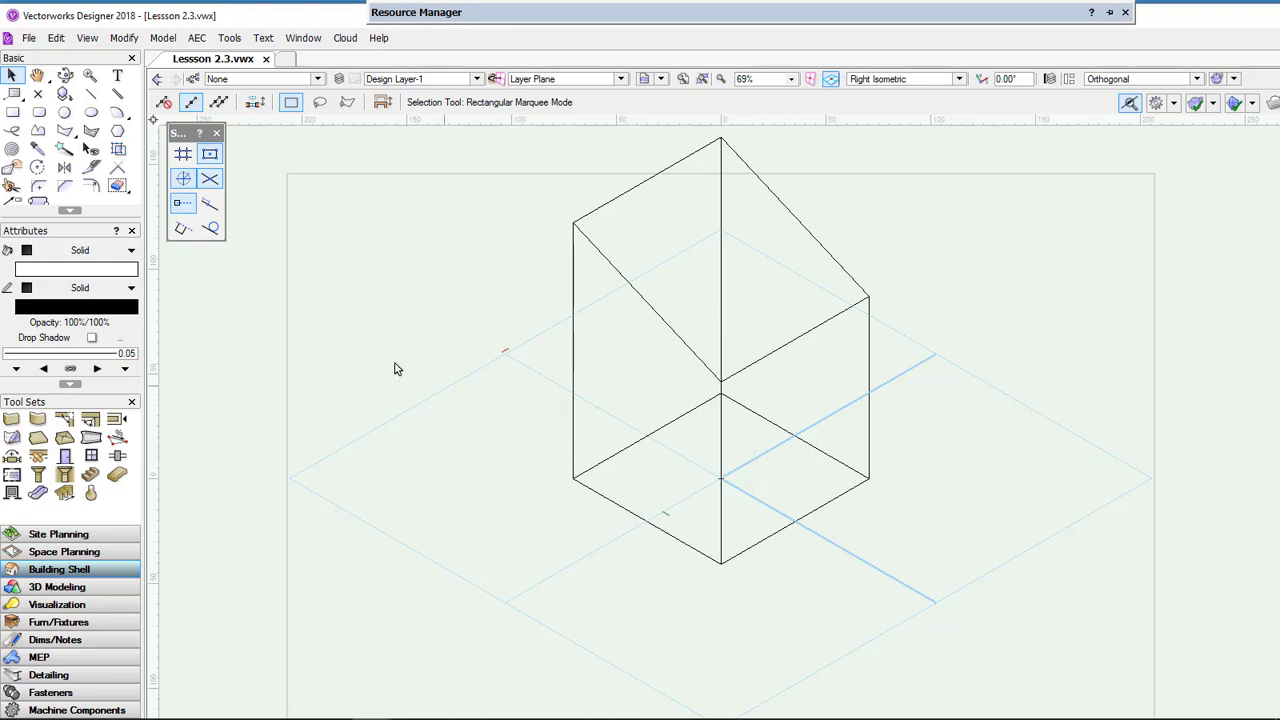
click(12, 114)
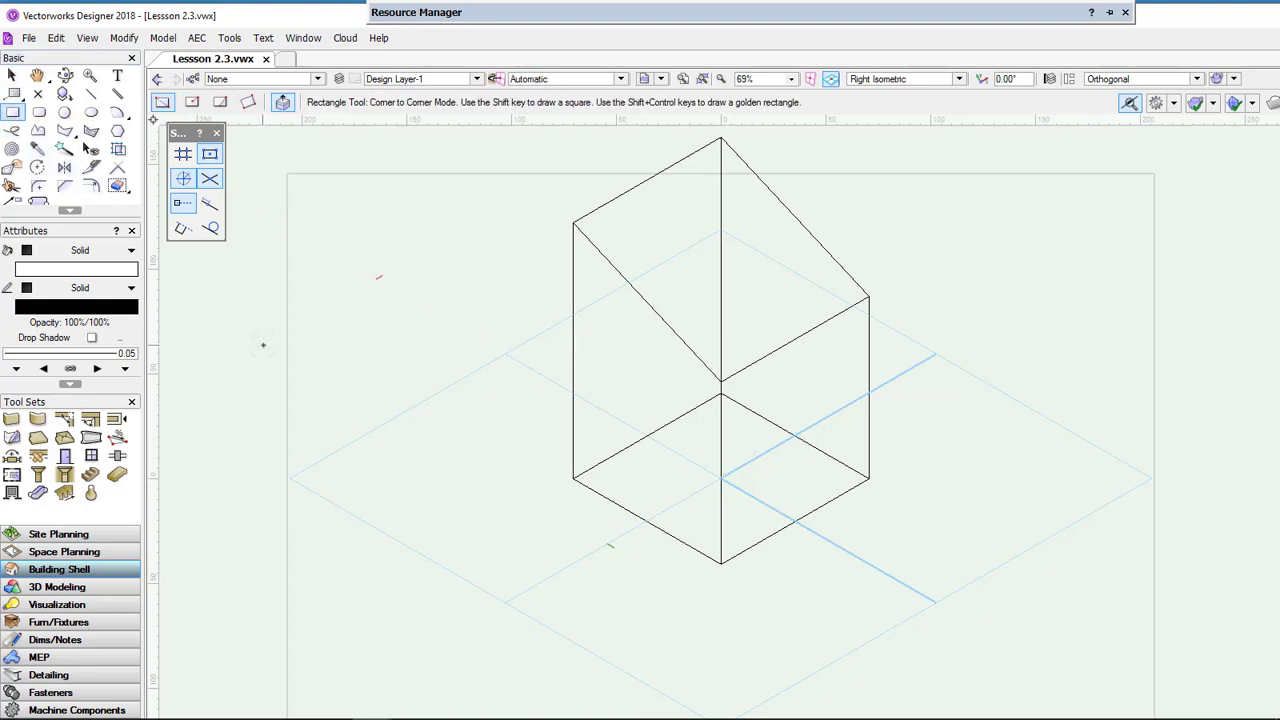
click(547, 81)
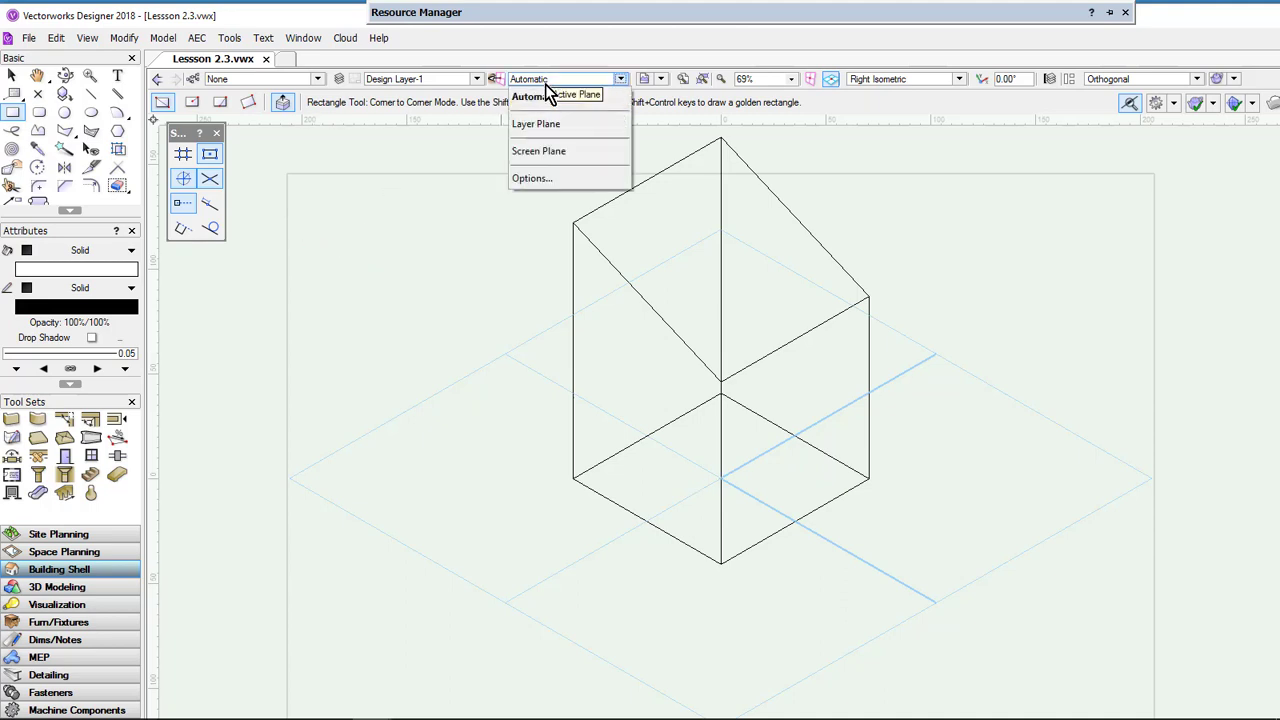
click(557, 153)
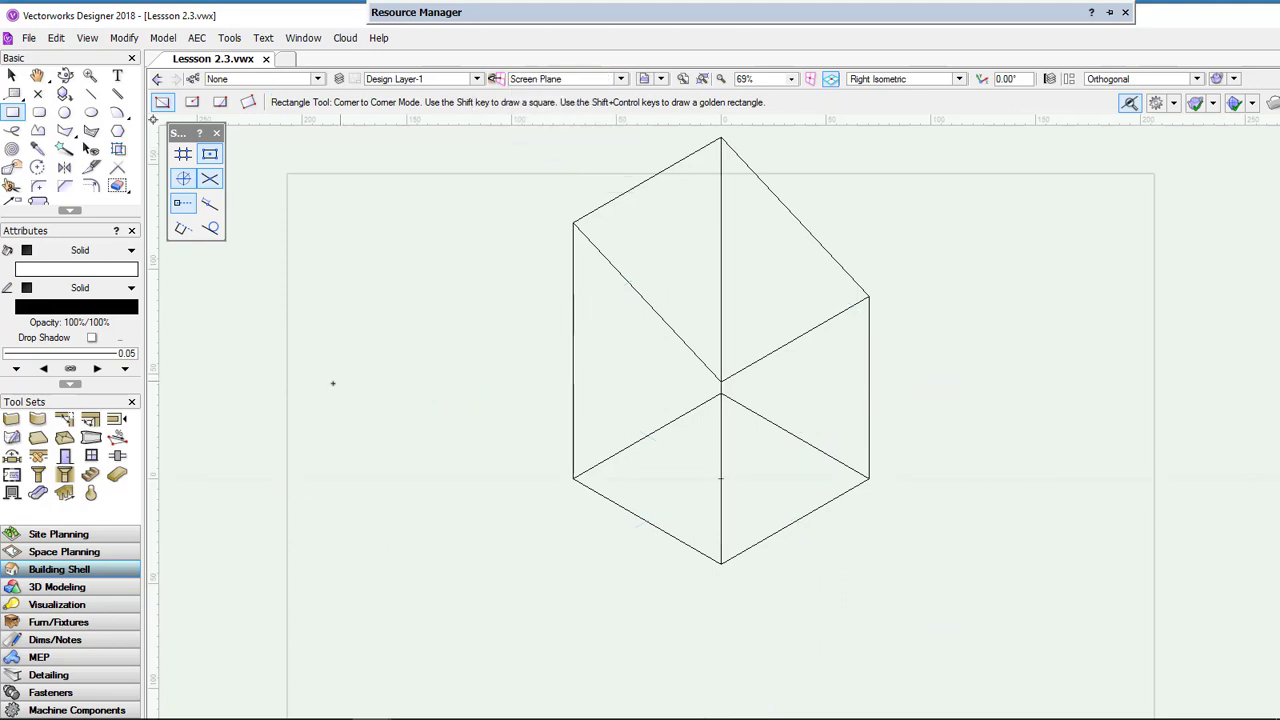
click(487, 515)
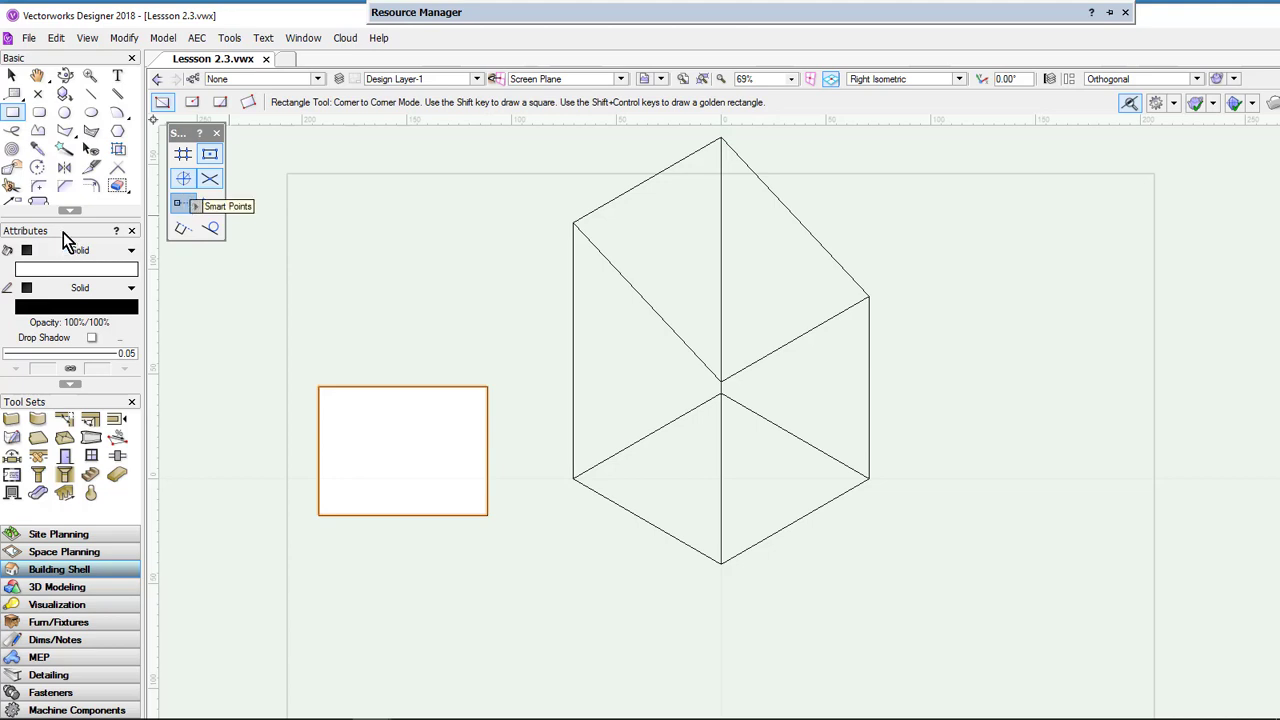
Check the screen-plane rectangle against the solid from another viewing angle and delete it.
click(64, 75)
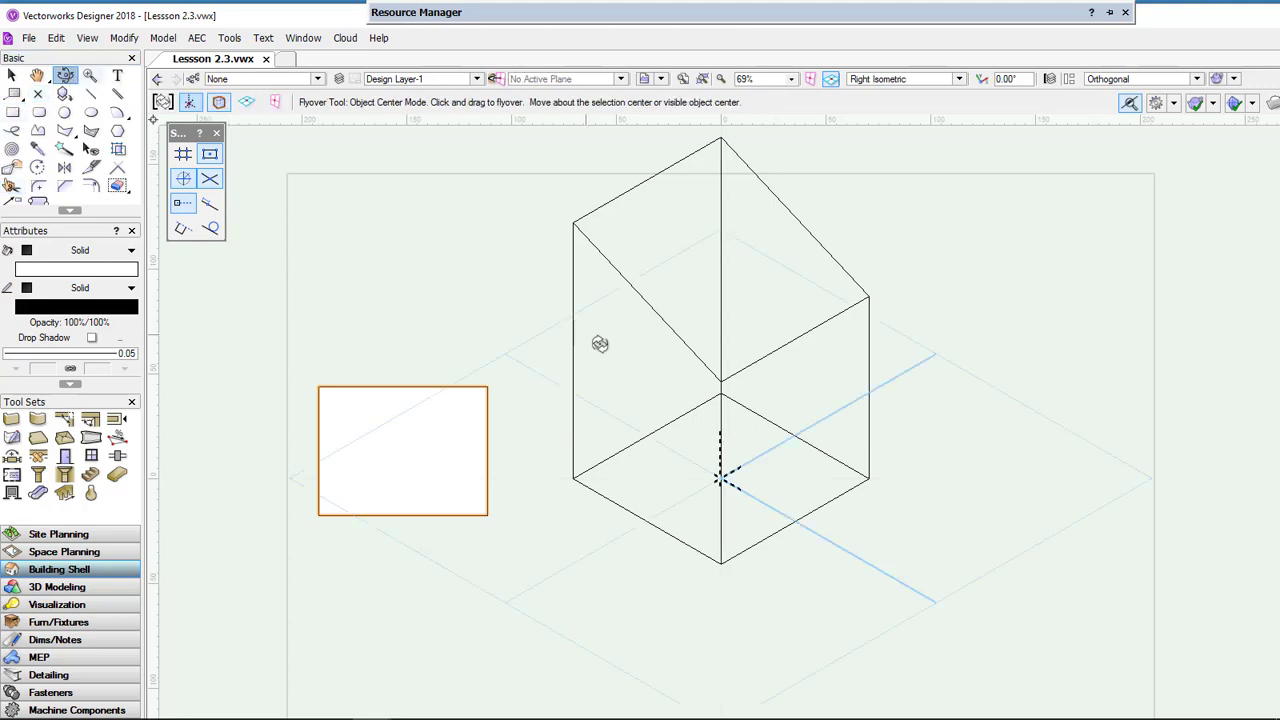
mouse_move(722, 412)
mouse_down()
mouse_move(660, 403)
mouse_move(711, 393)
mouse_up()
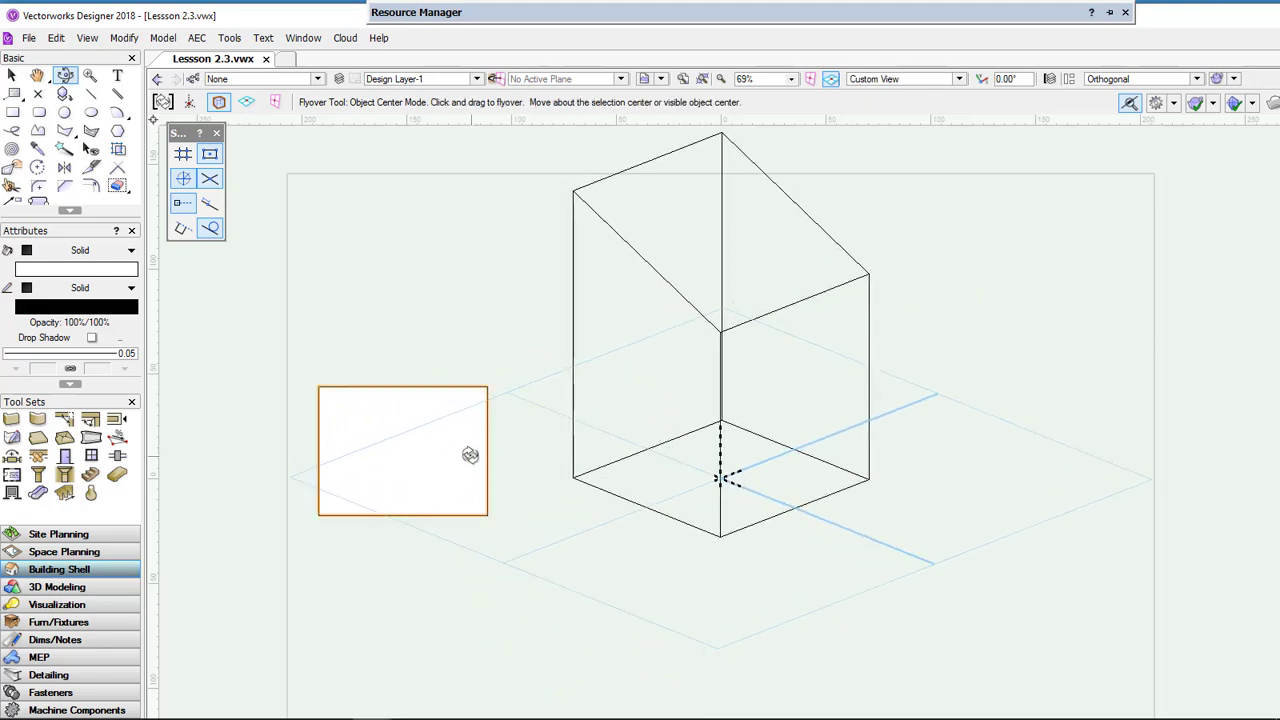
key(x)
key(Delete)
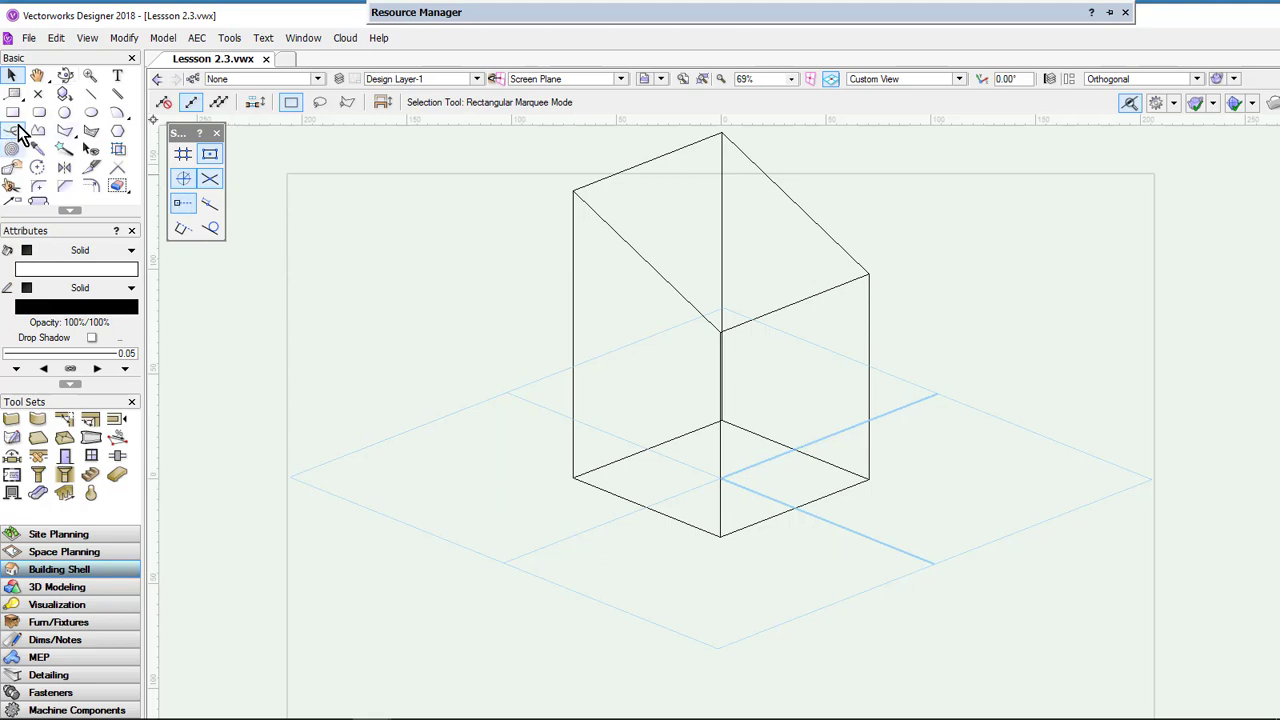
Set the active plane to Layer Plane and draw a corner-to-corner rectangle on the ground beside the solid.
click(13, 112)
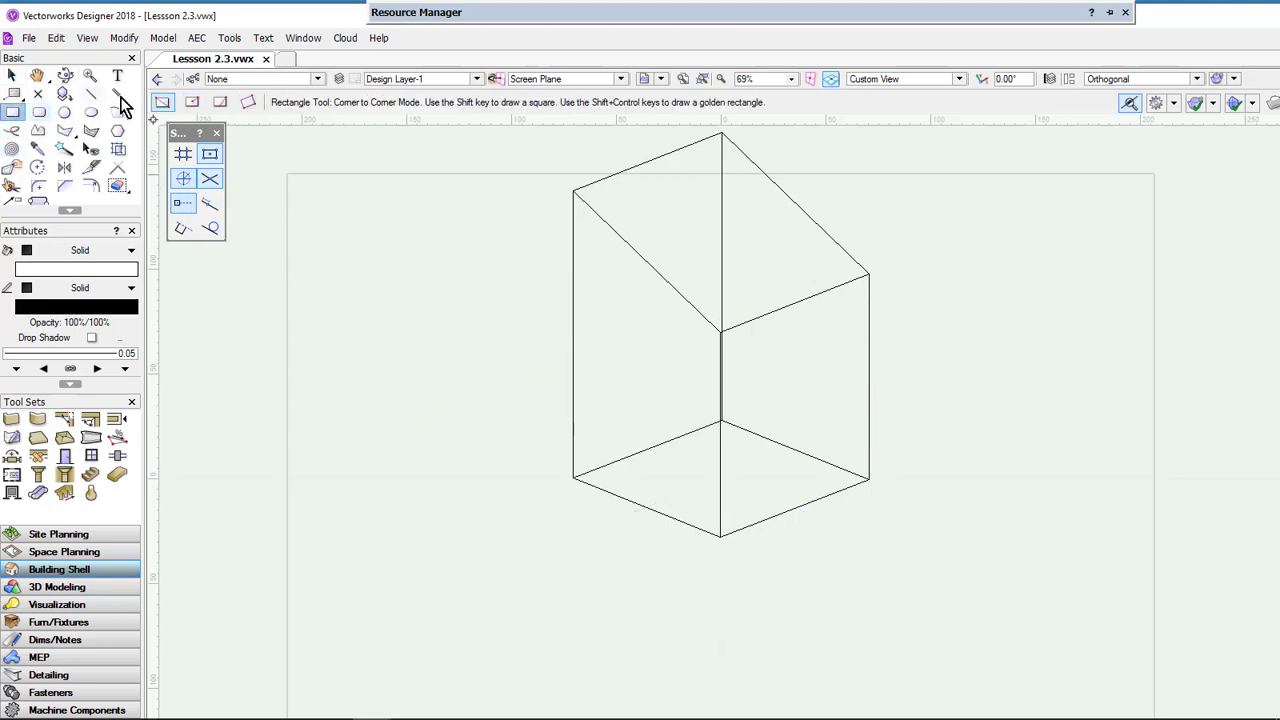
click(522, 82)
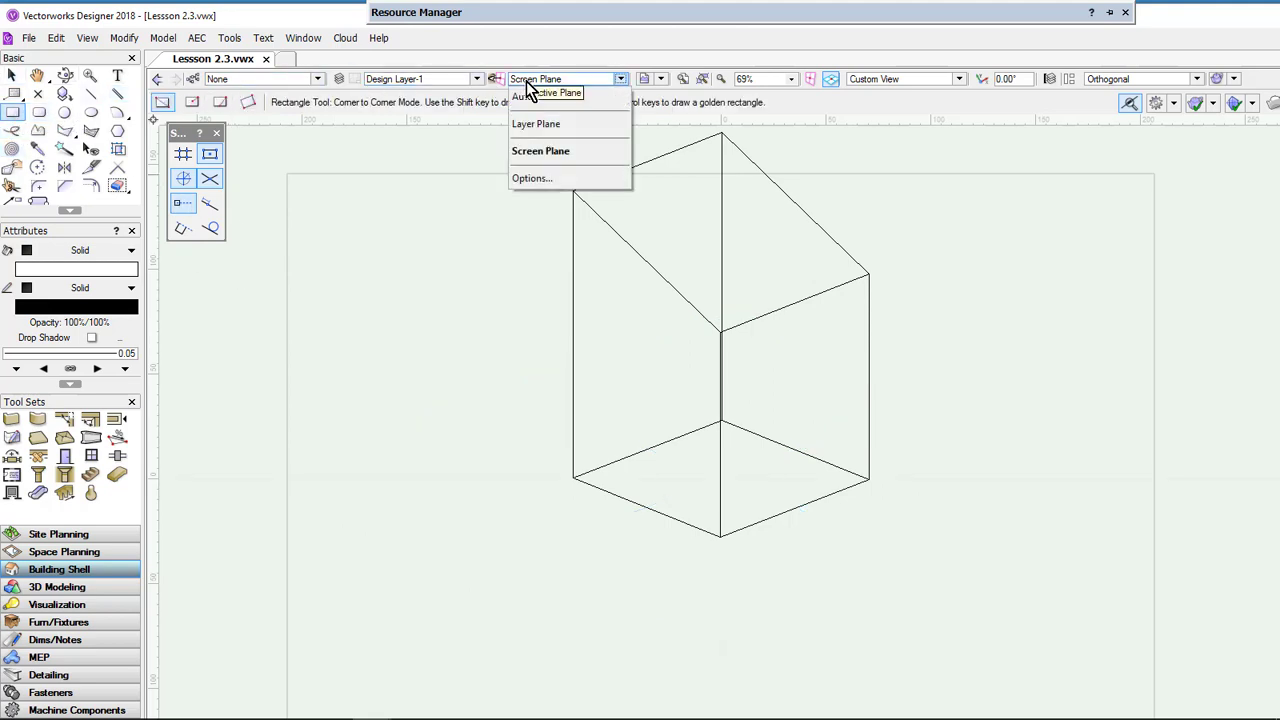
click(531, 123)
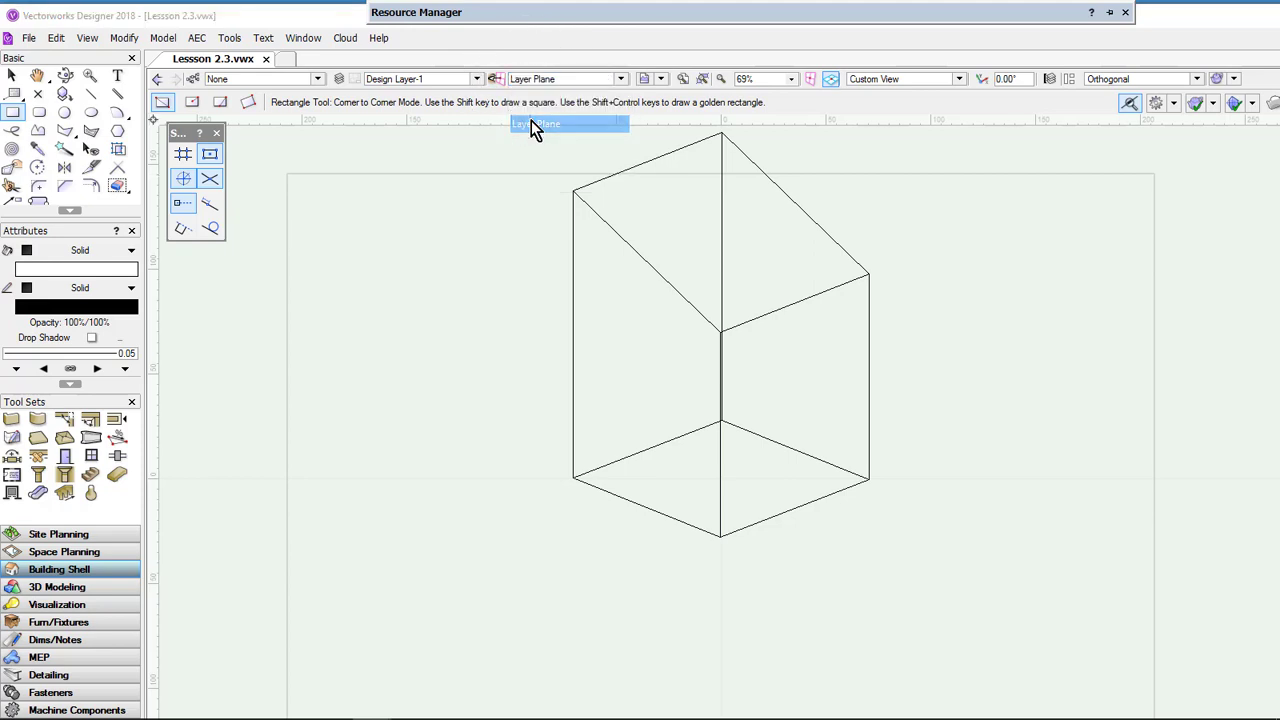
click(763, 426)
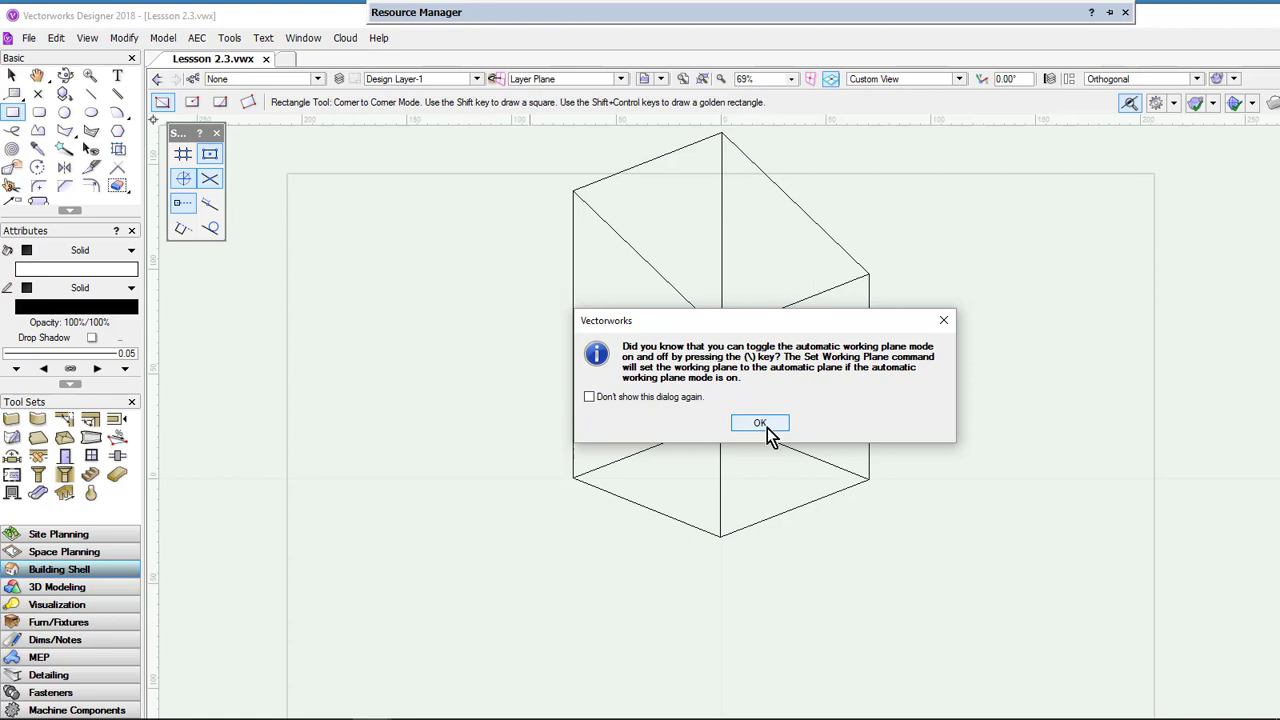
click(768, 430)
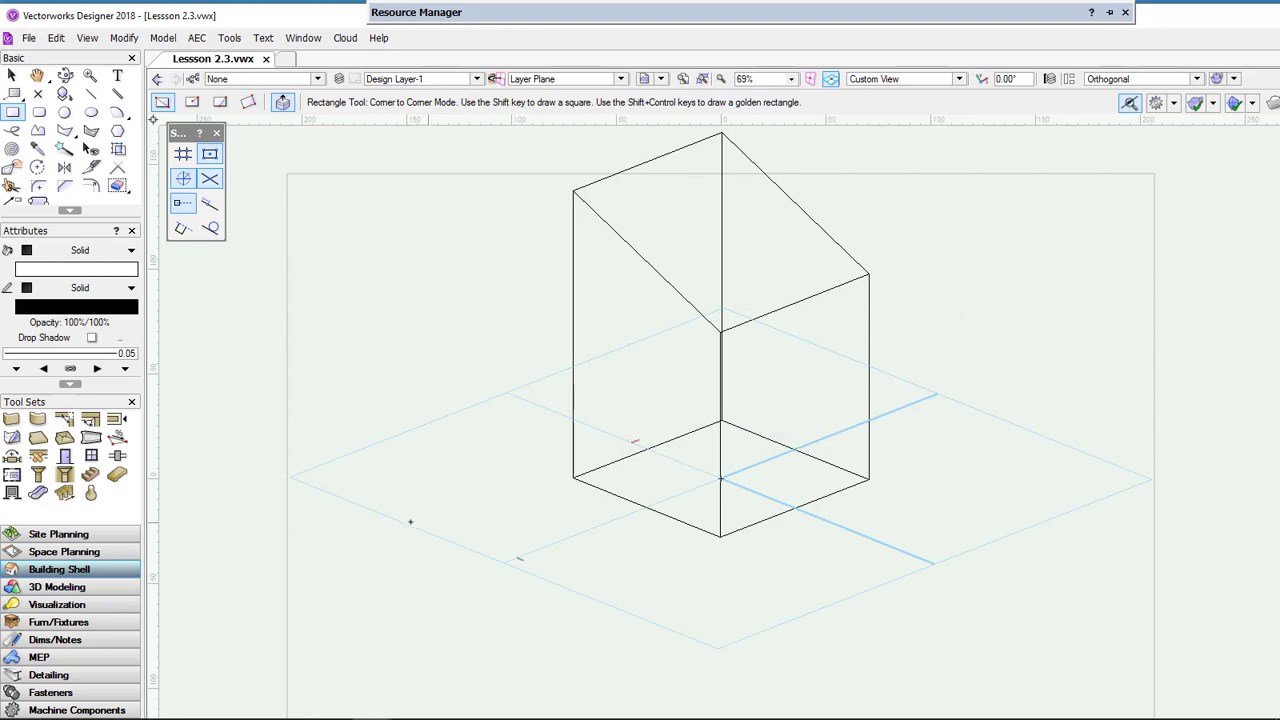
click(343, 520)
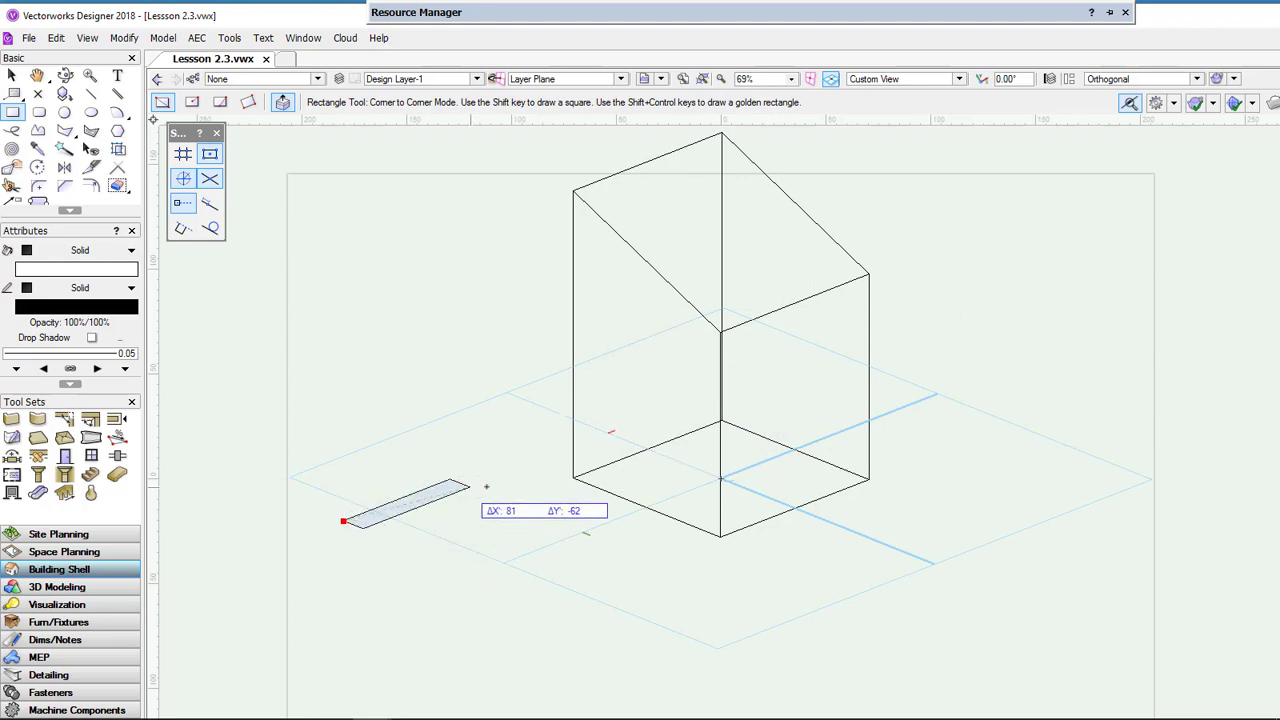
click(640, 537)
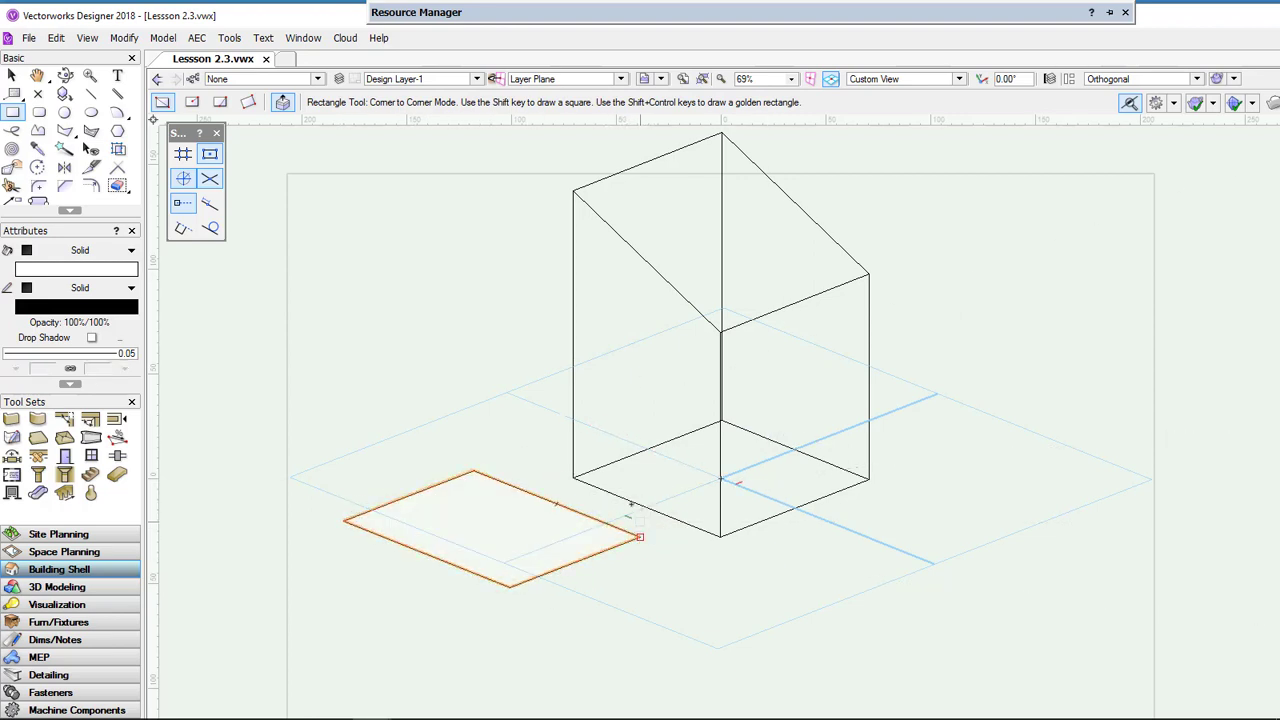
Check the layer-plane rectangle from another viewing angle and delete it.
click(64, 75)
mouse_move(837, 369)
mouse_down()
mouse_move(723, 371)
mouse_move(786, 360)
mouse_move(816, 381)
mouse_up()
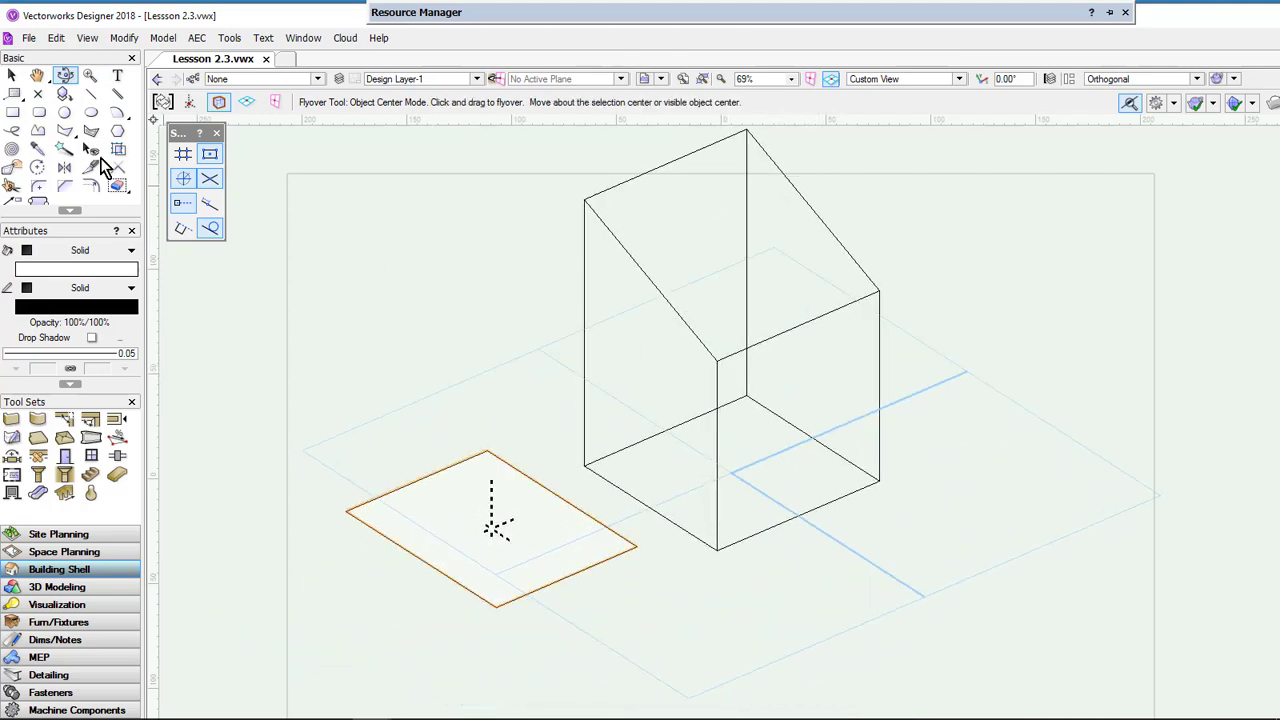
click(15, 79)
click(495, 546)
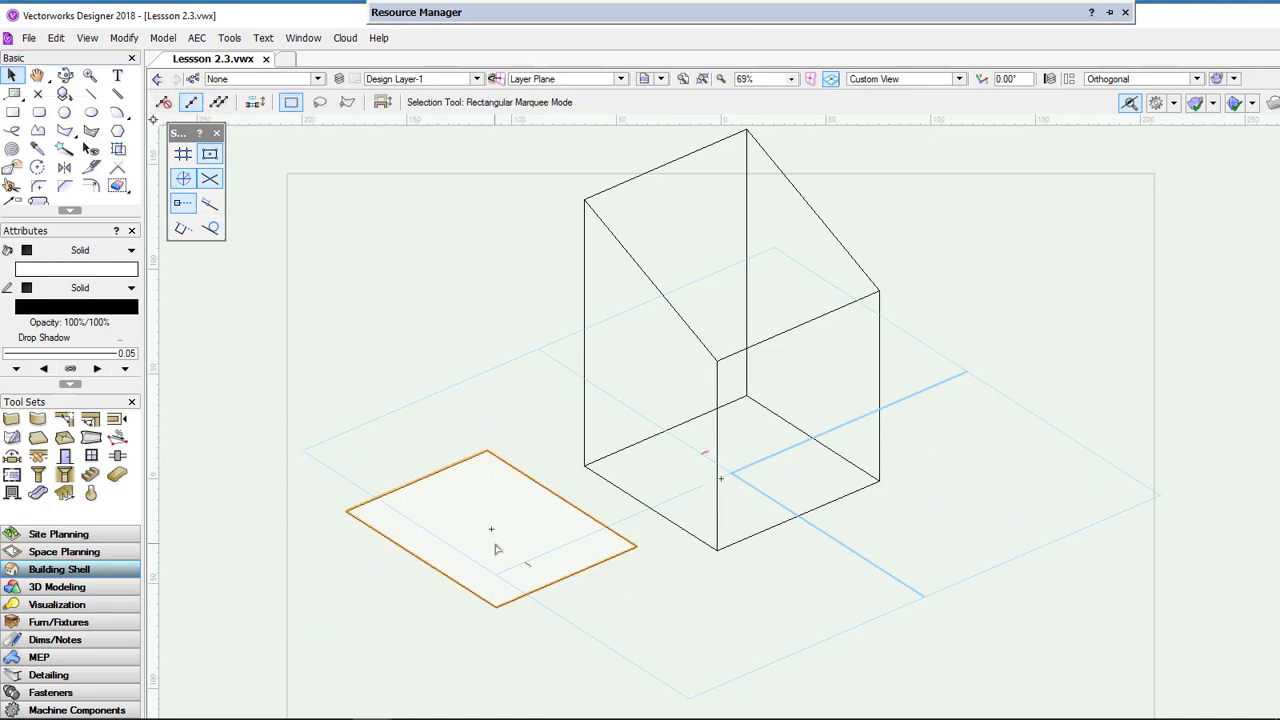
key(Delete)
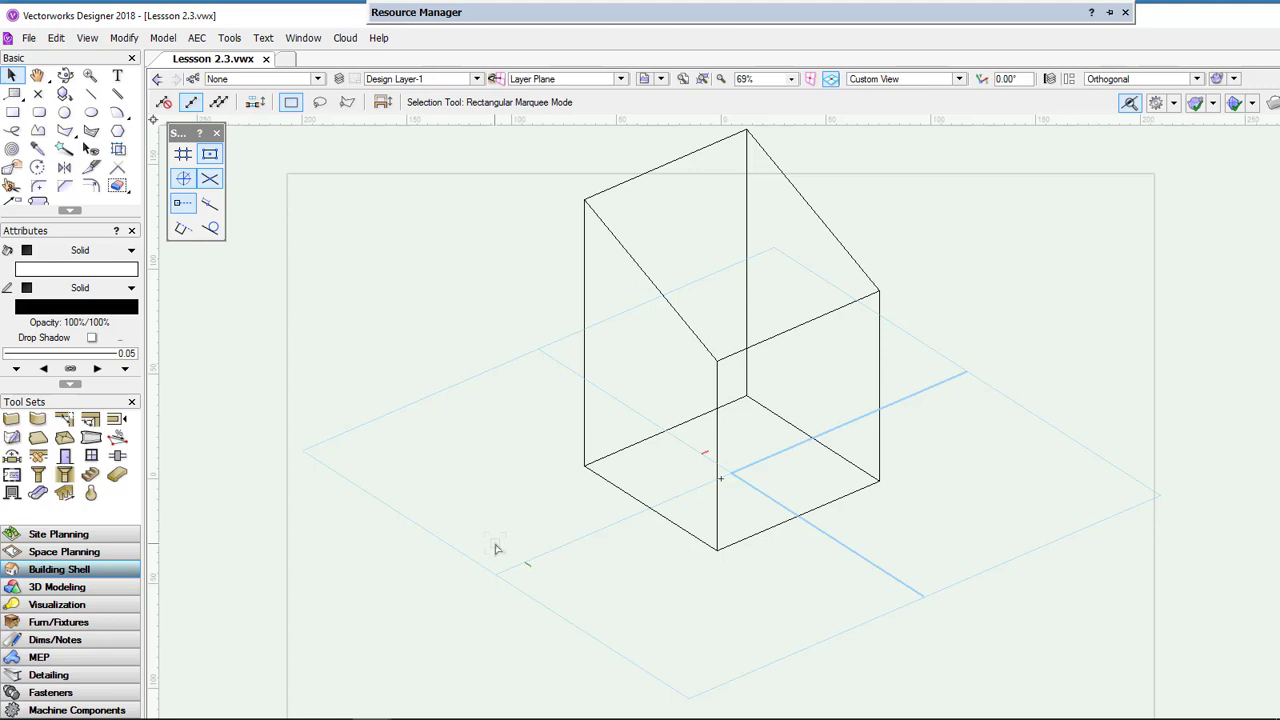
Switch the workspace from Architect to Fundamentals.
click(232, 39)
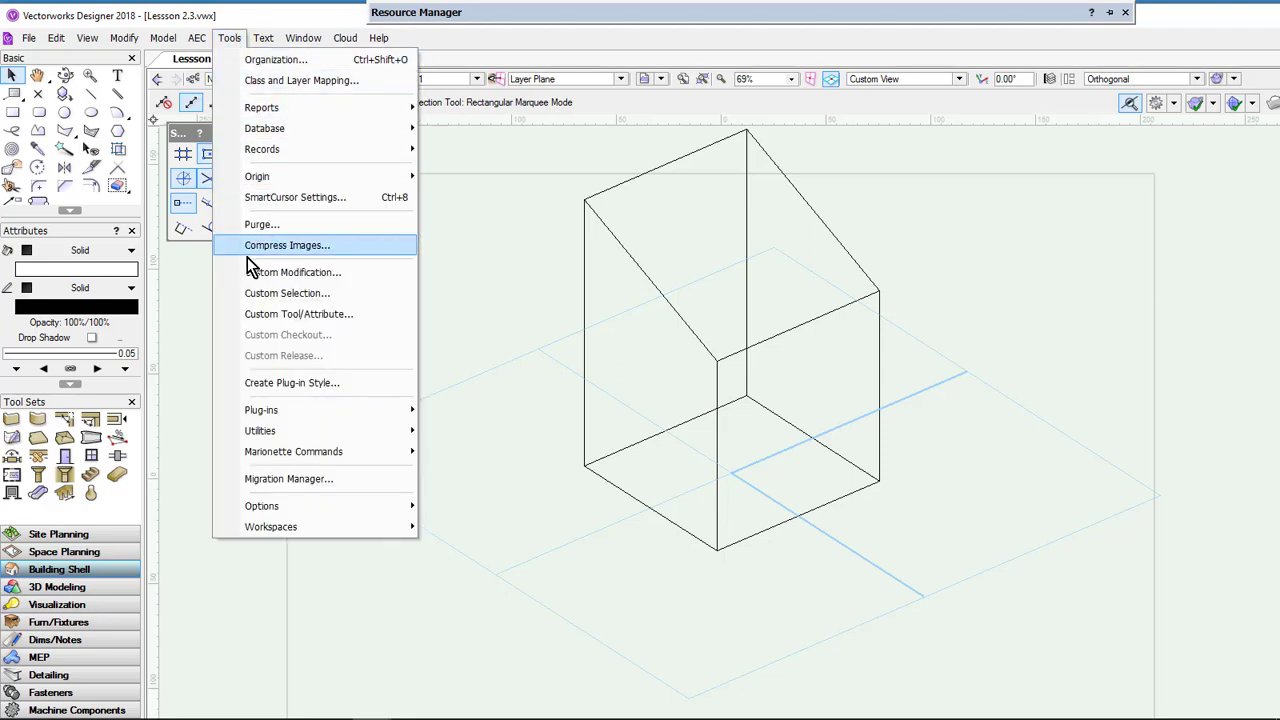
mouse_move(269, 517)
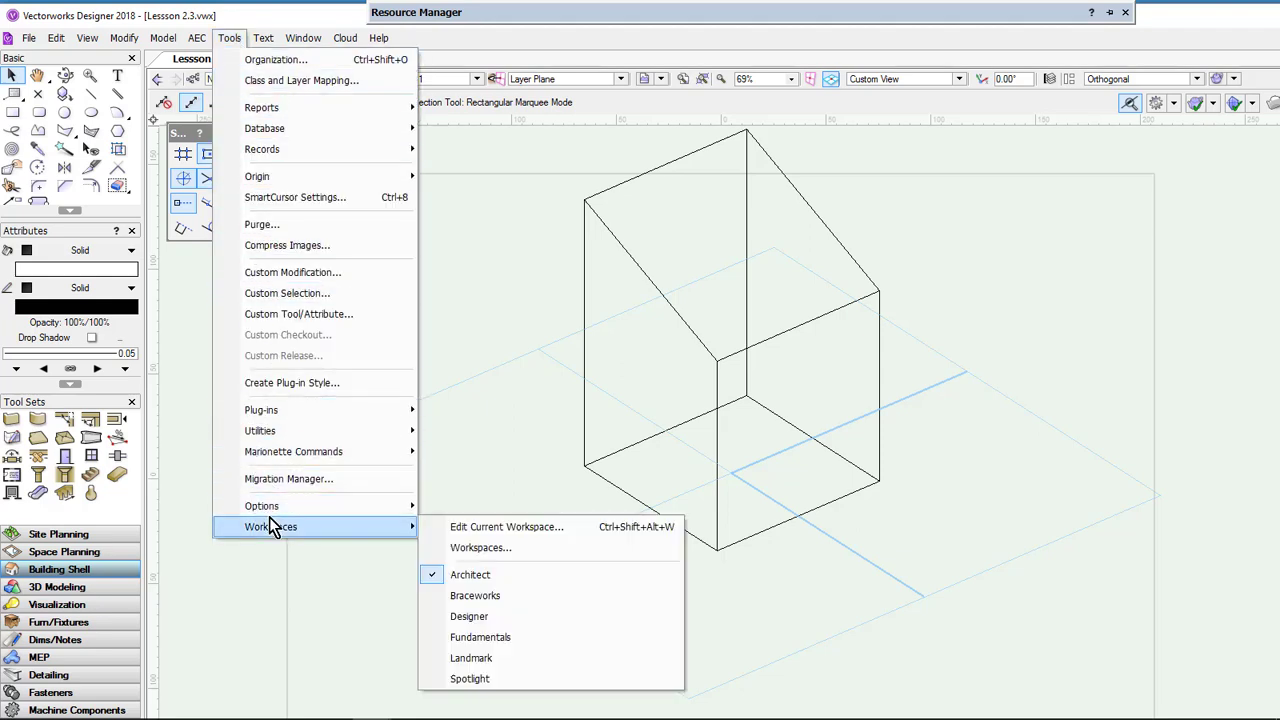
click(472, 640)
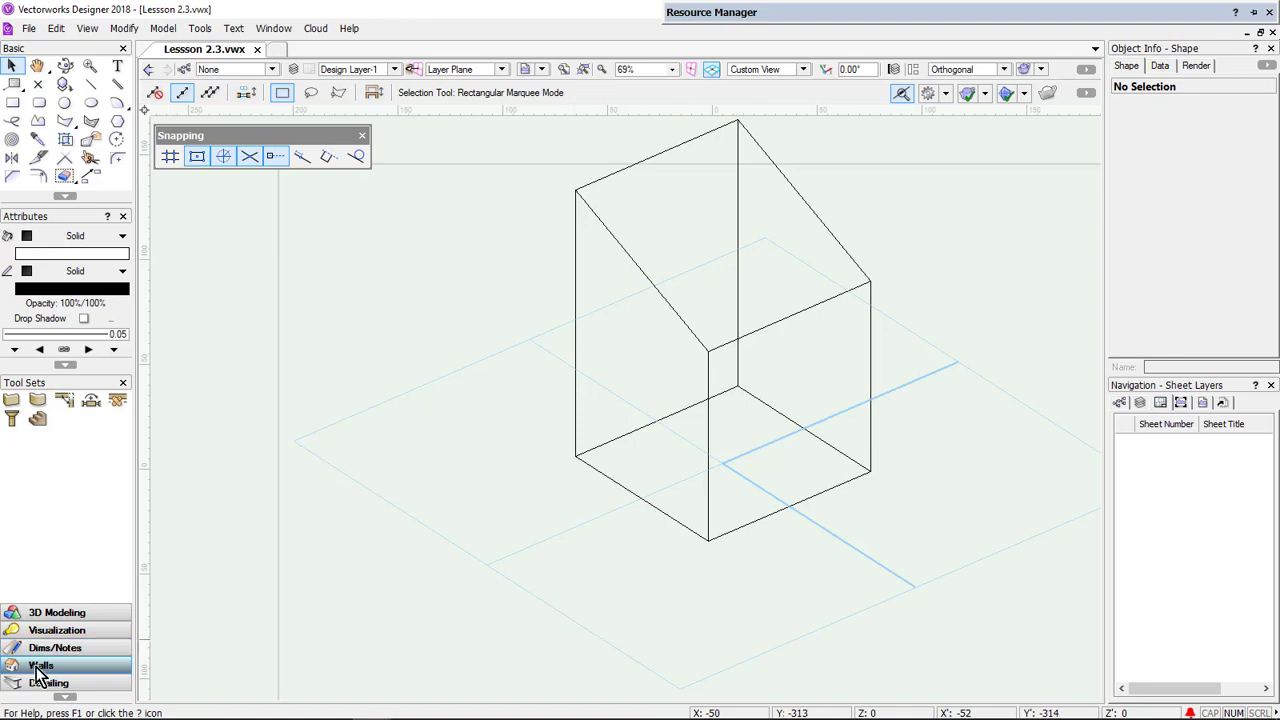
Use the Set Working Plane tool in Planar Face mode to place the working plane at the center of the solid's trapezoidal side face.
click(40, 616)
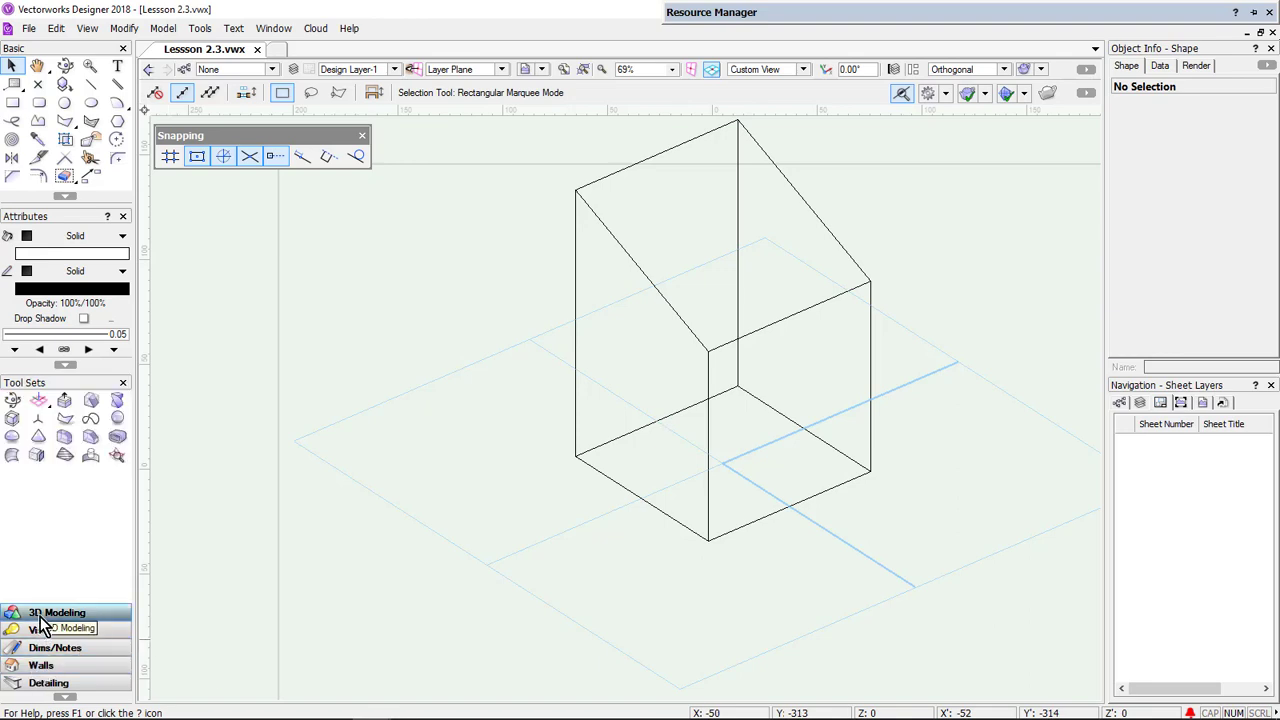
click(39, 403)
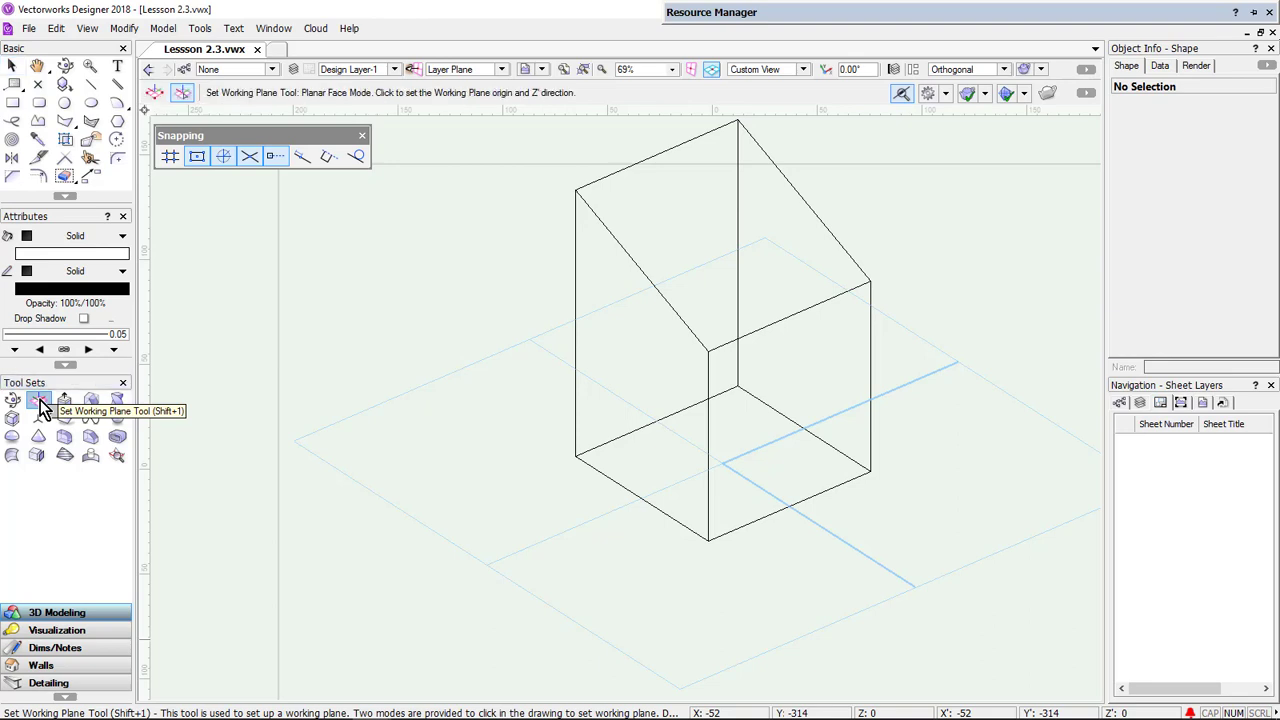
click(188, 97)
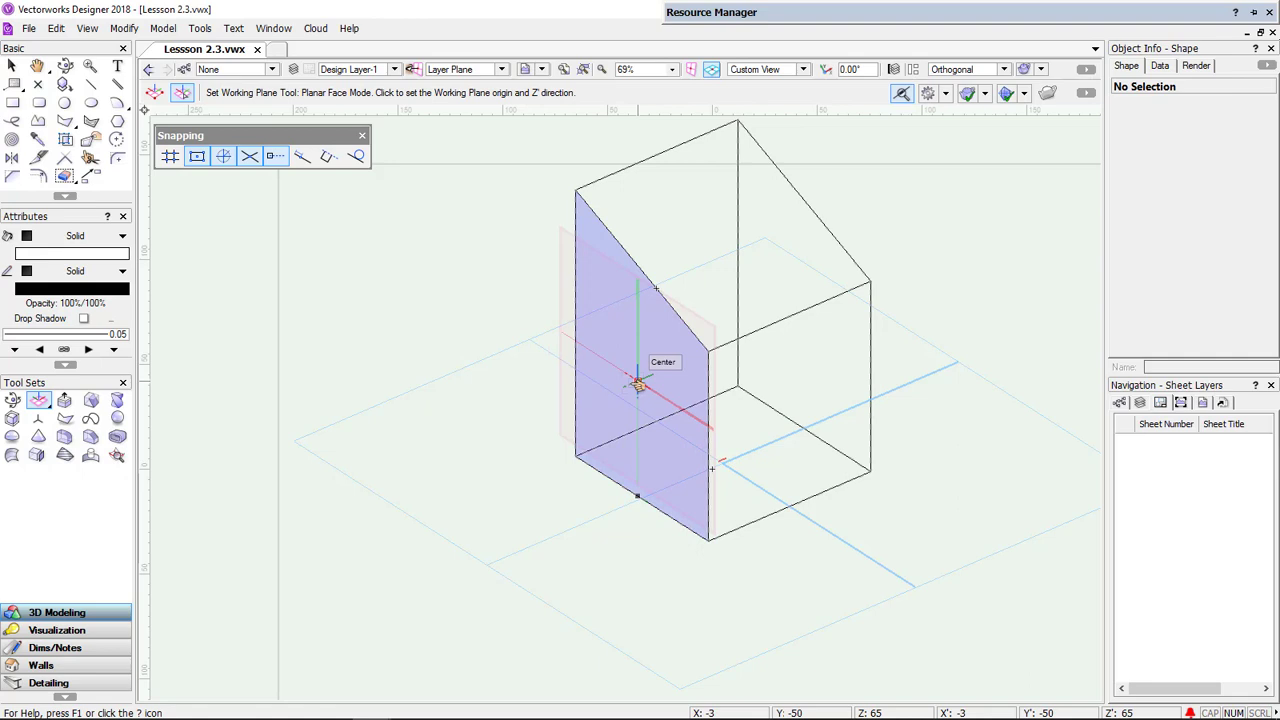
click(638, 384)
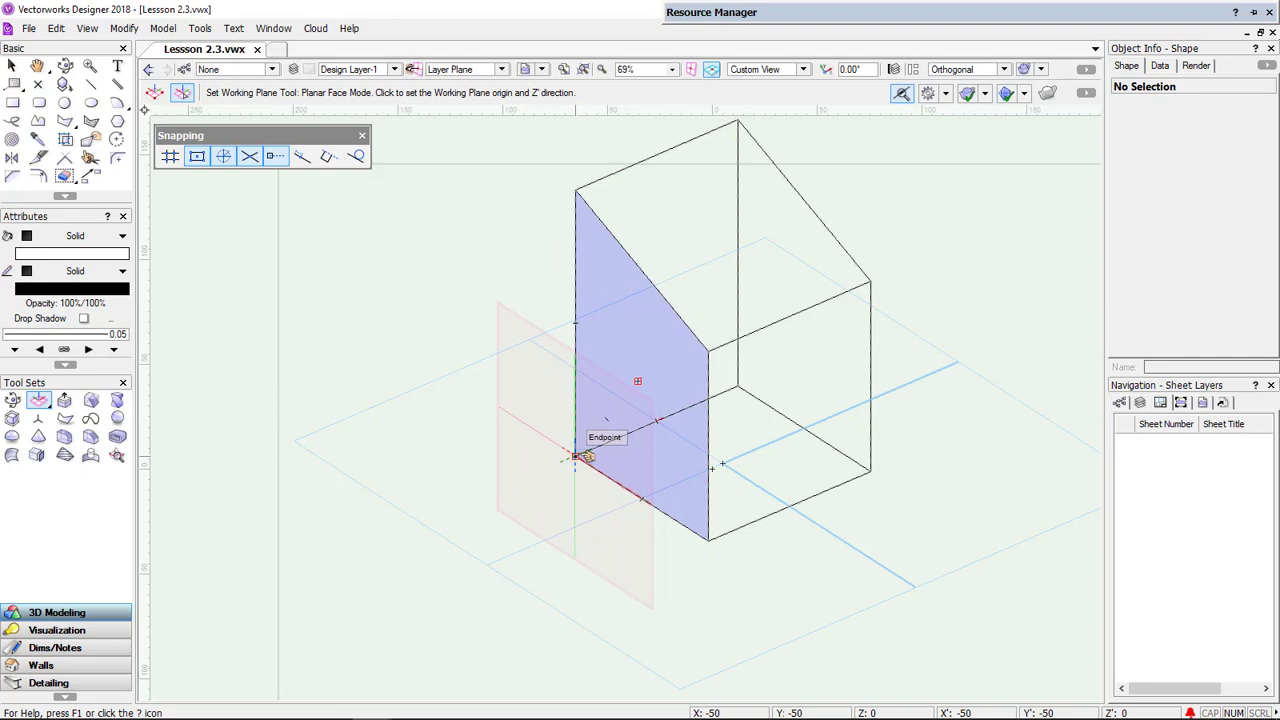
click(576, 456)
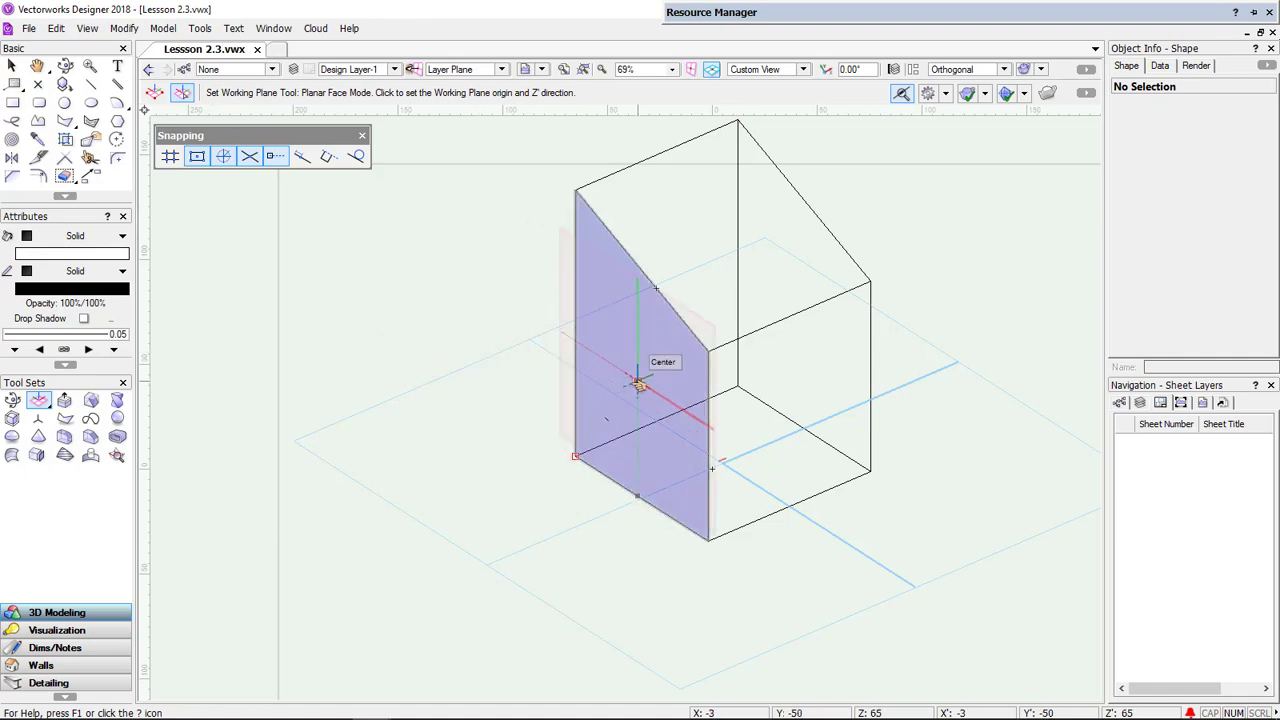
click(638, 385)
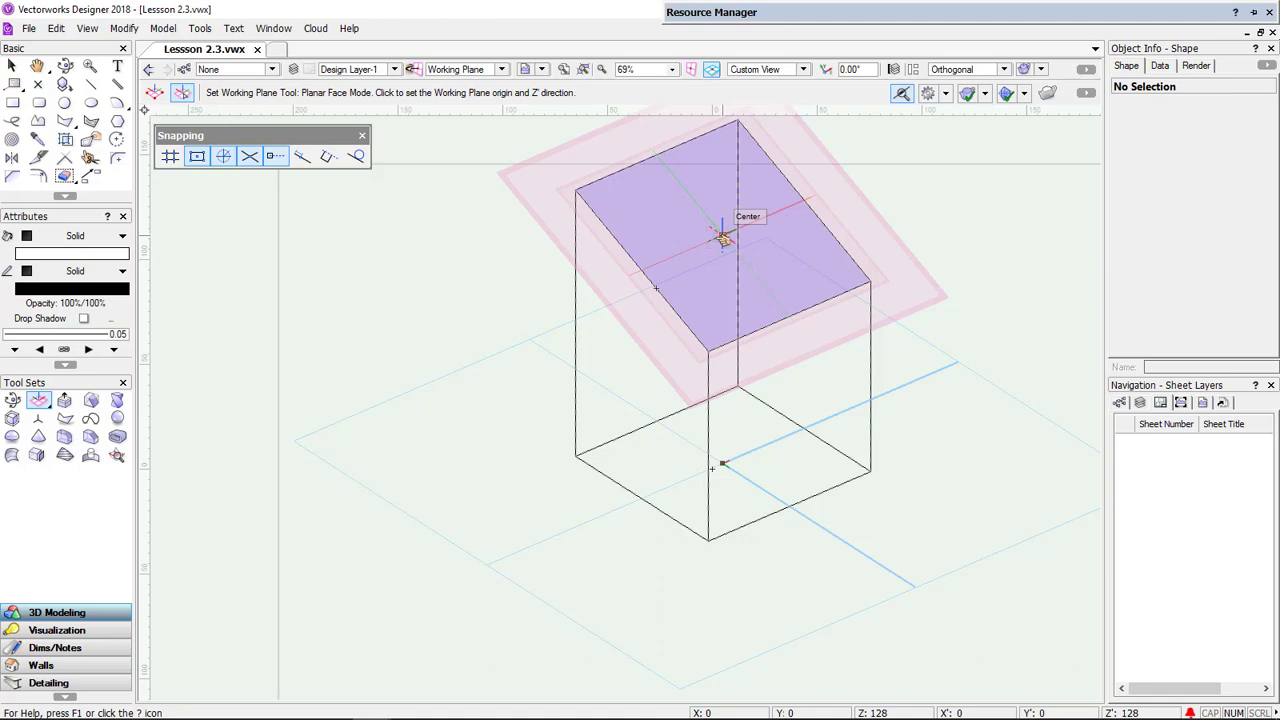
Move the working plane to the sloping top face and the front rectangular face, and return it to the trapezoidal side face's center.
click(722, 237)
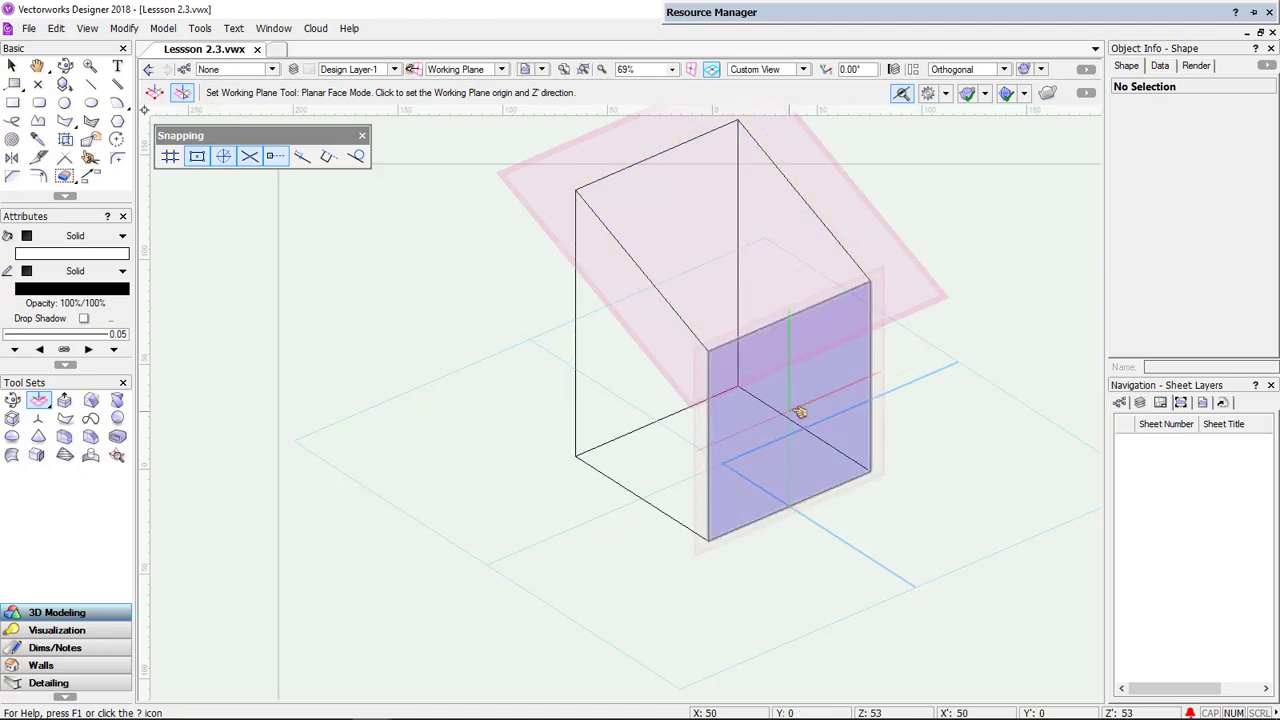
click(791, 410)
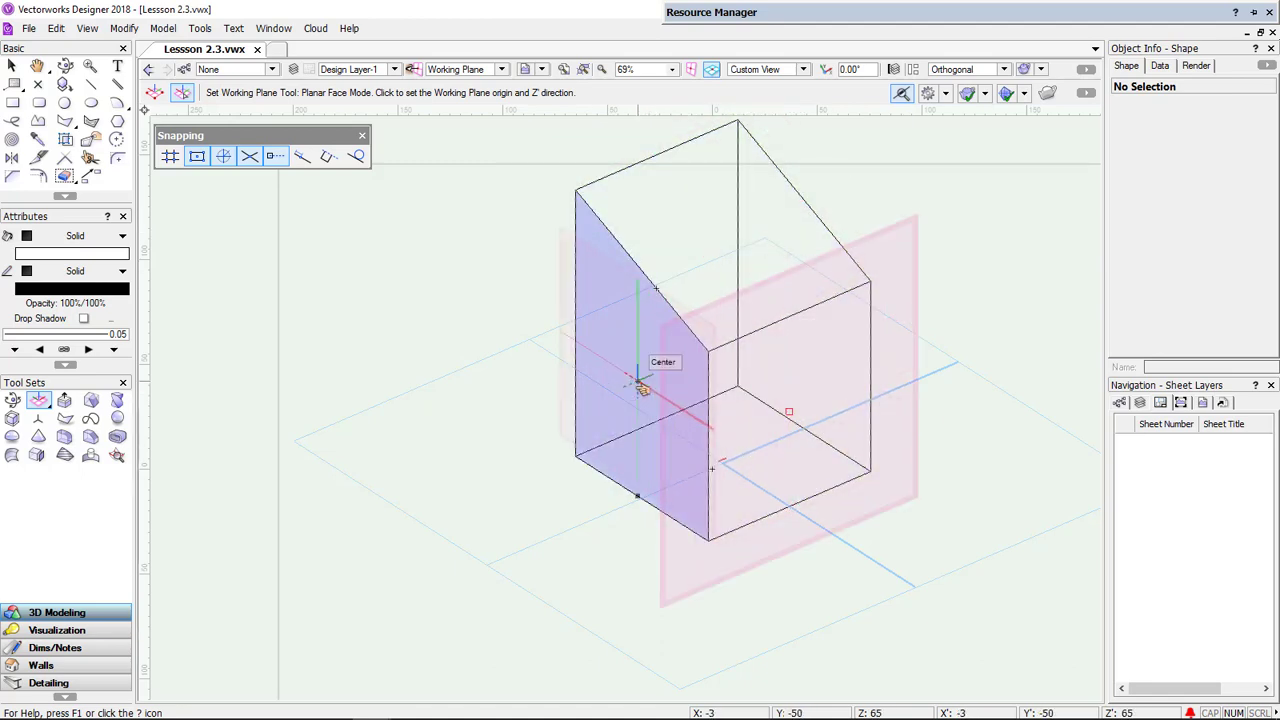
click(640, 386)
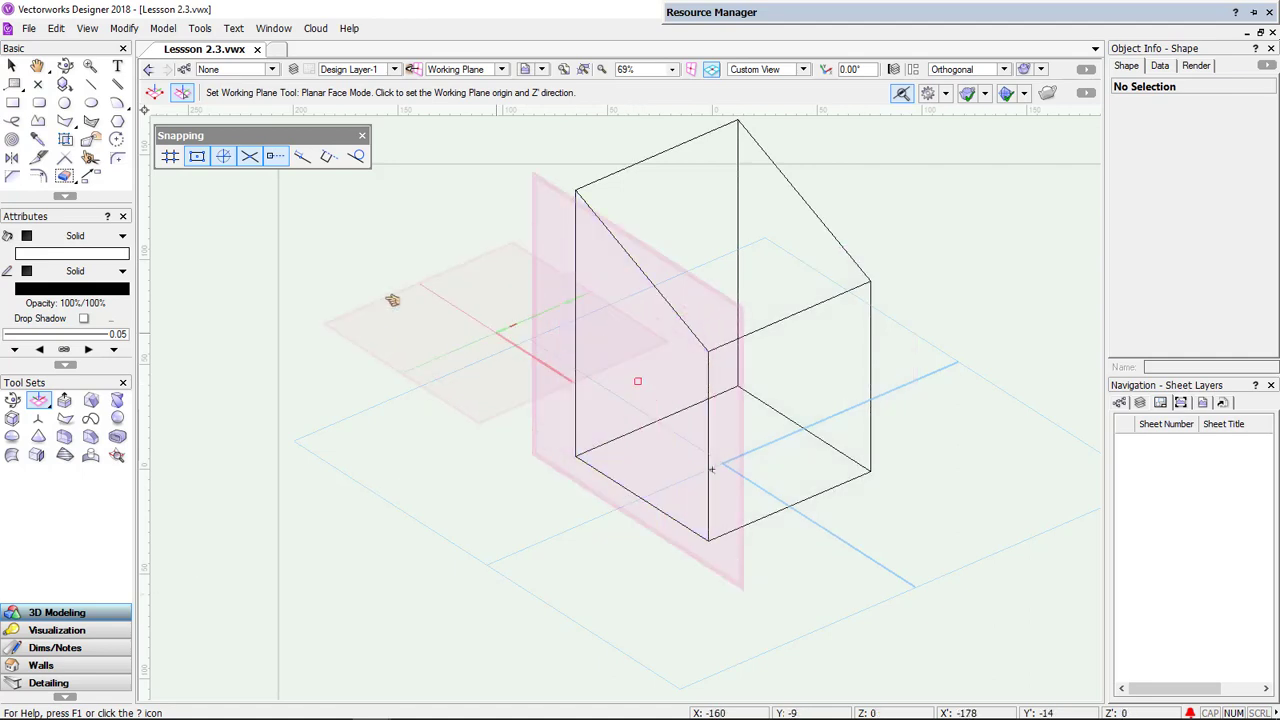
Draw a rectangle about 25 mm wide and 43 mm high on the solid's trapezoidal side face.
click(14, 103)
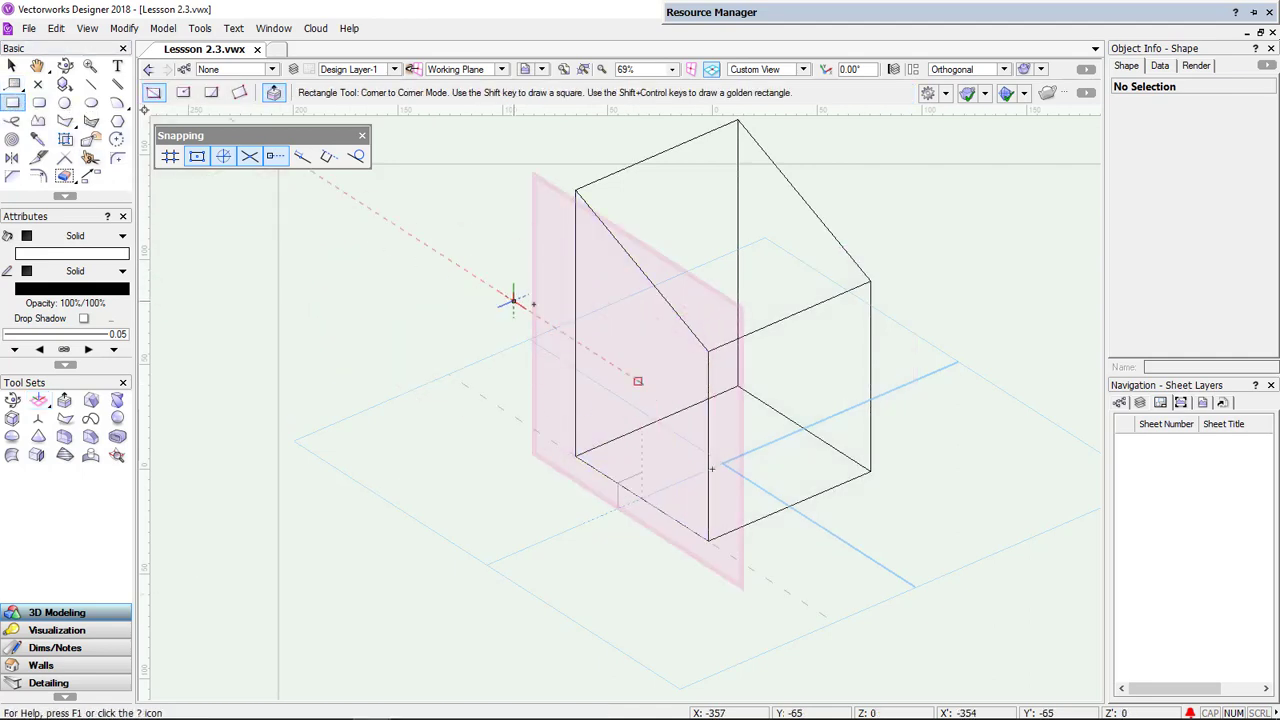
click(601, 317)
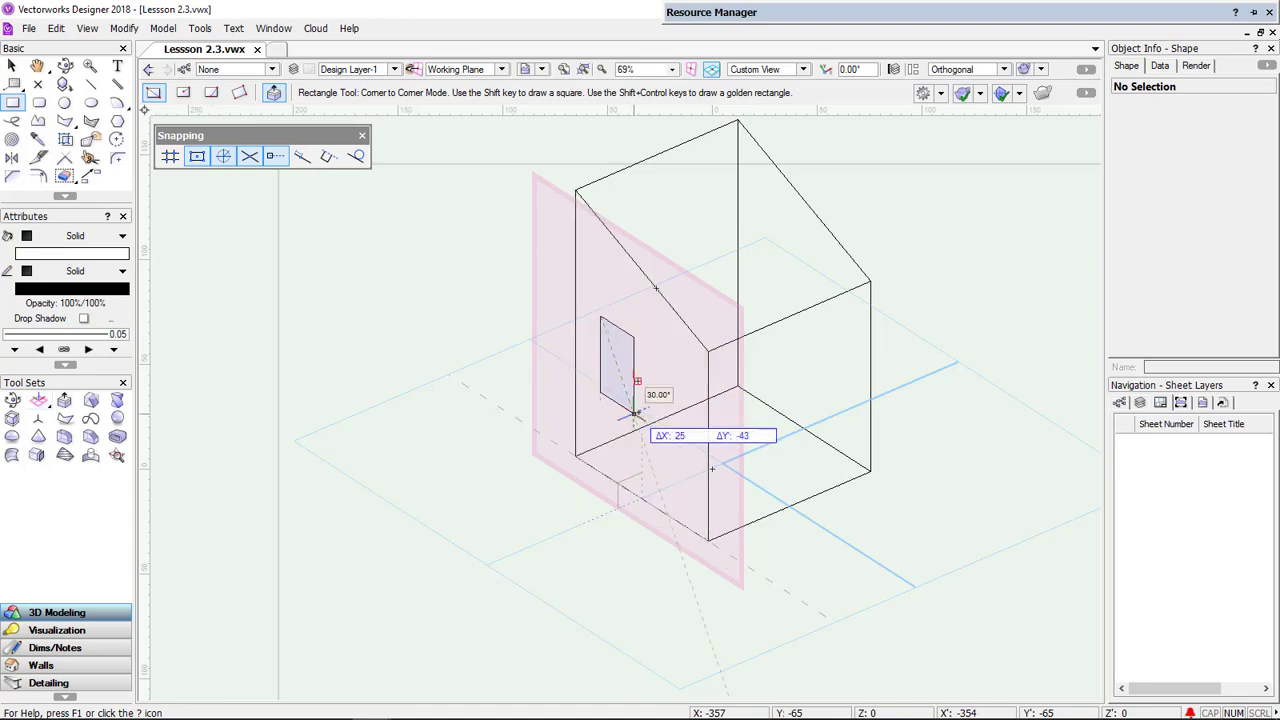
click(633, 411)
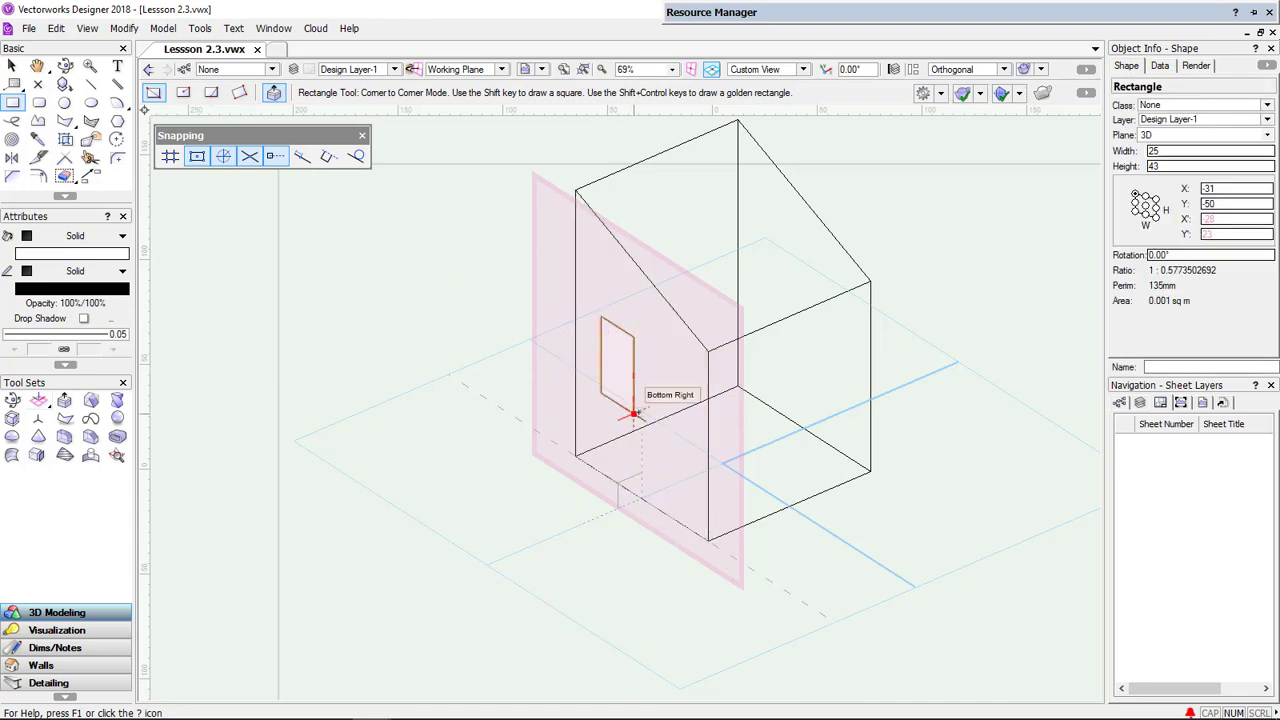
Set the working plane on the solid's sloping top face and draw a rectangle about 22 mm wide and 38 mm high there.
click(38, 400)
click(717, 259)
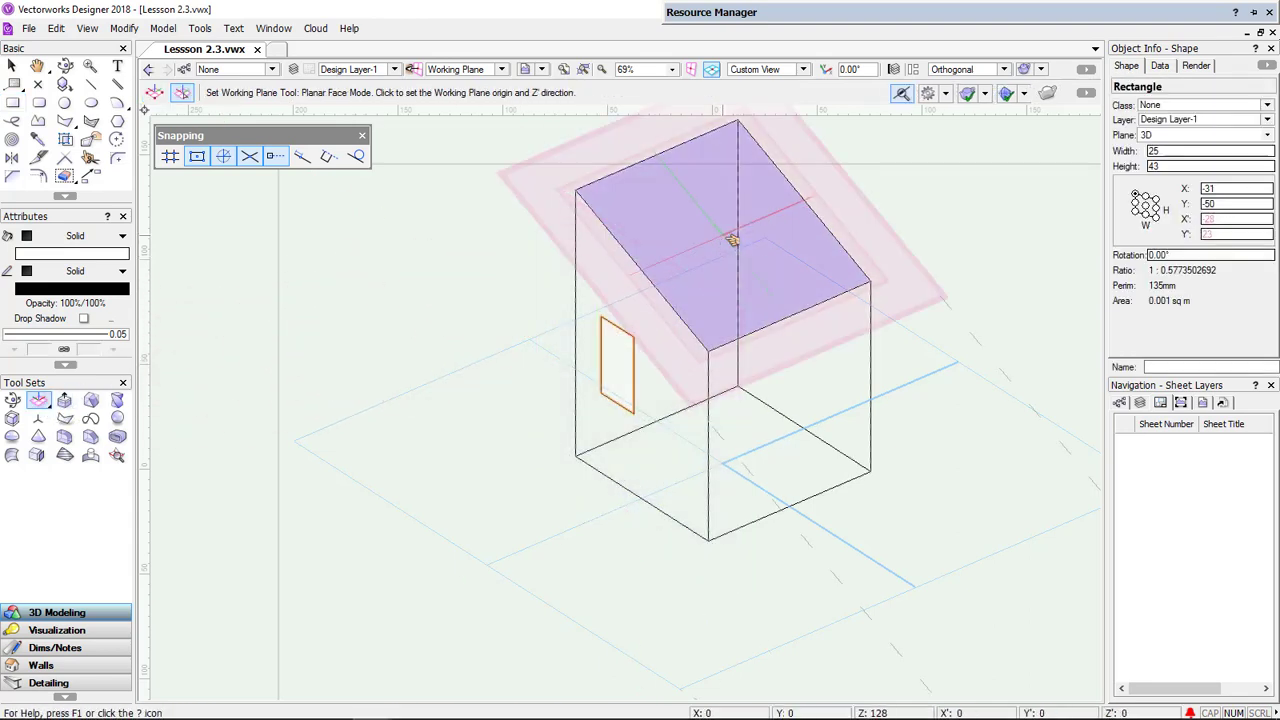
click(22, 101)
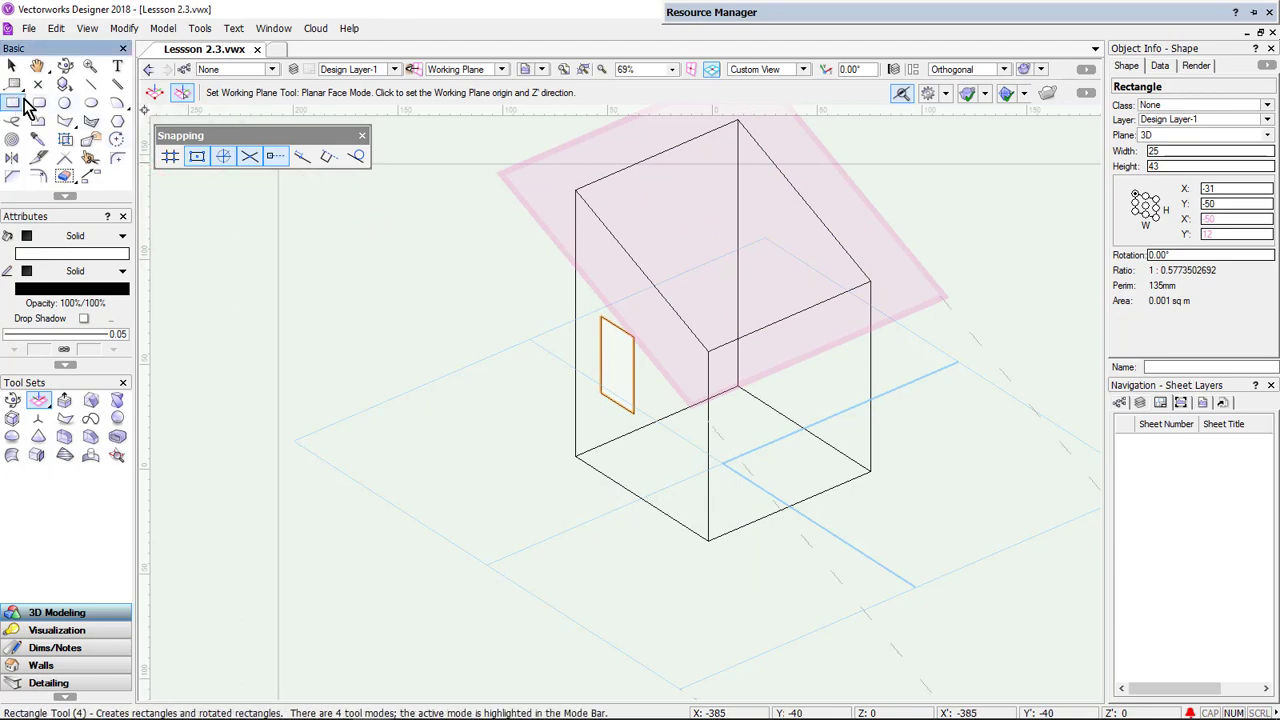
click(722, 235)
click(772, 270)
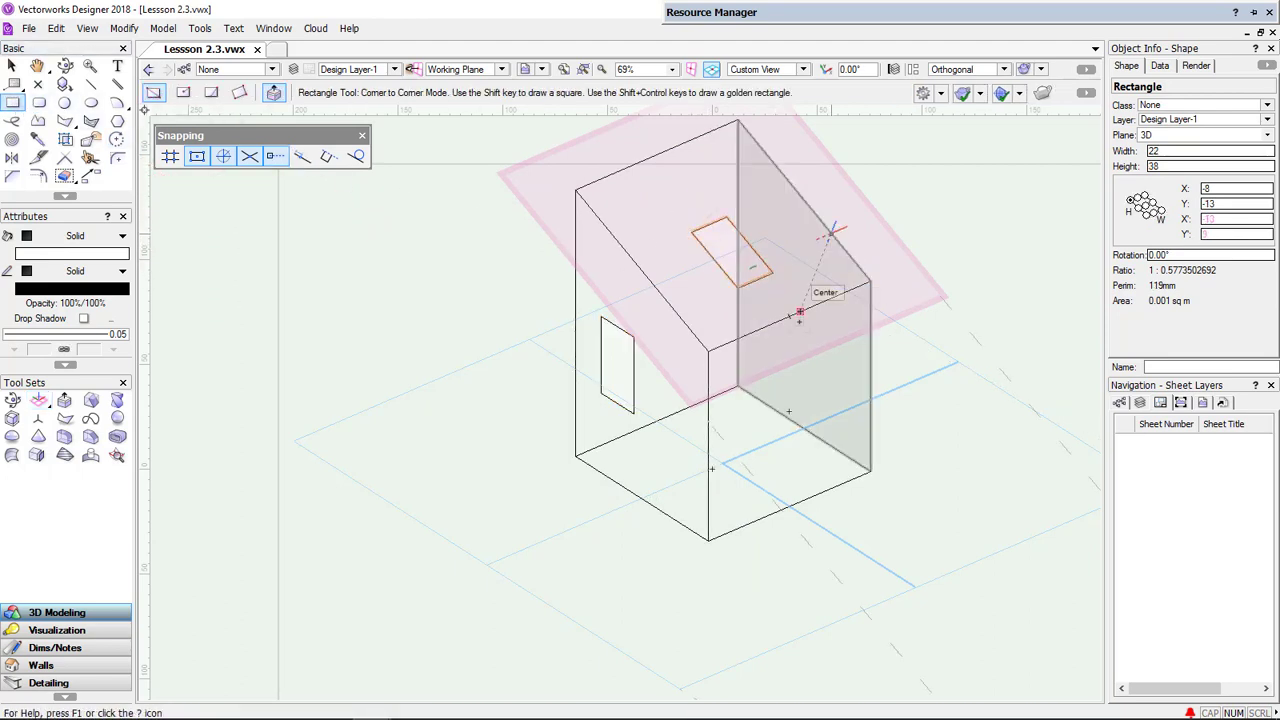
Undo the rectangle on the sloping top face and delete the one on the trapezoidal side face.
key(ctrl+z)
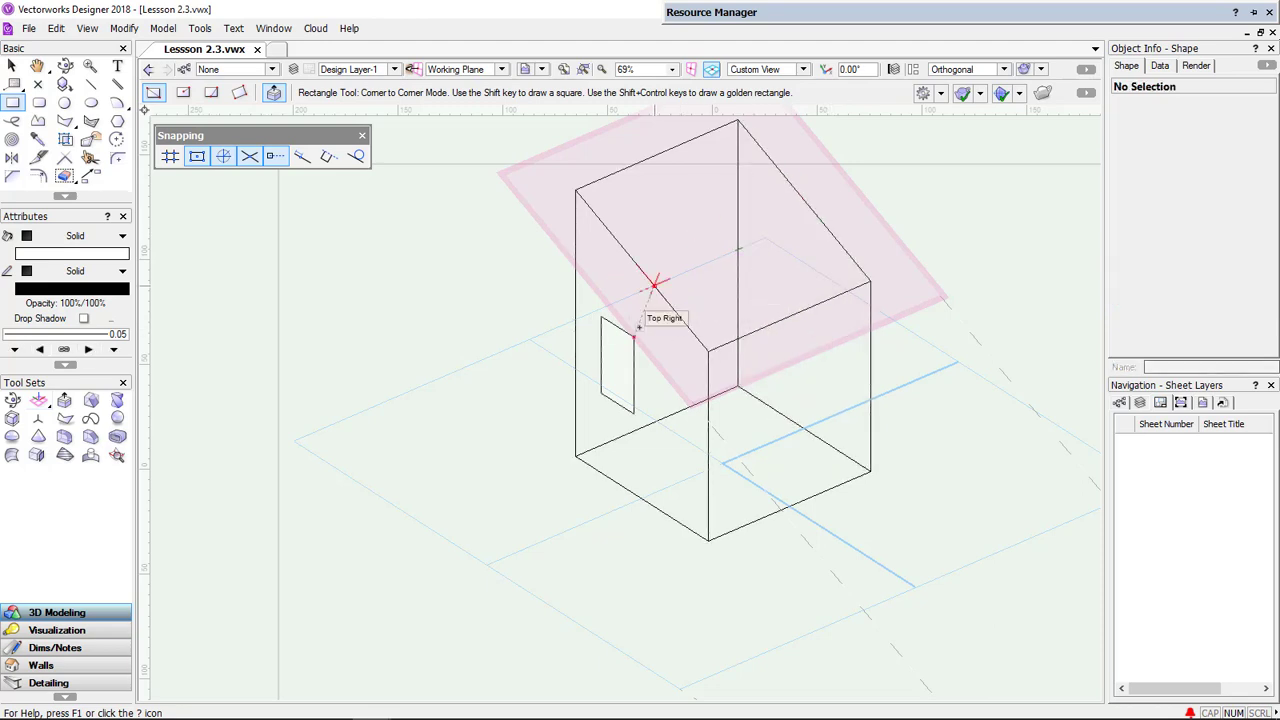
key(x)
click(619, 351)
key(Delete)
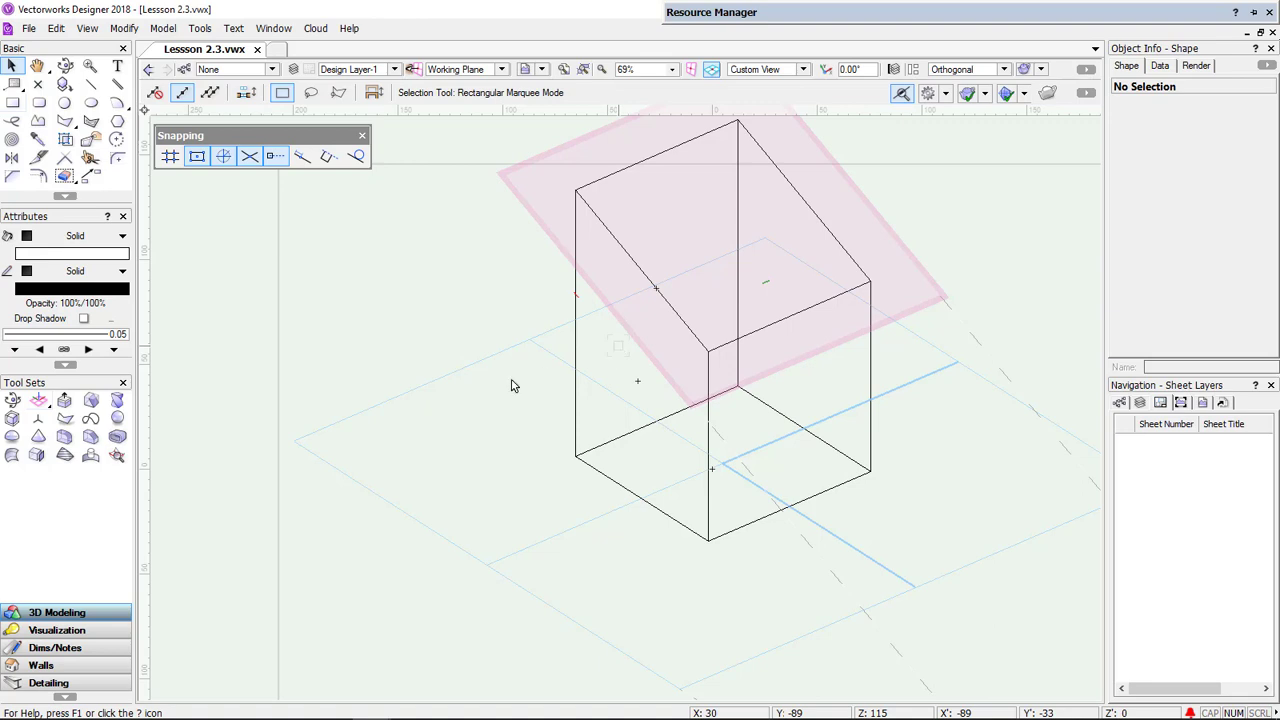
Set the working plane at the center of the trapezoidal side face and save it under the name left.
click(38, 404)
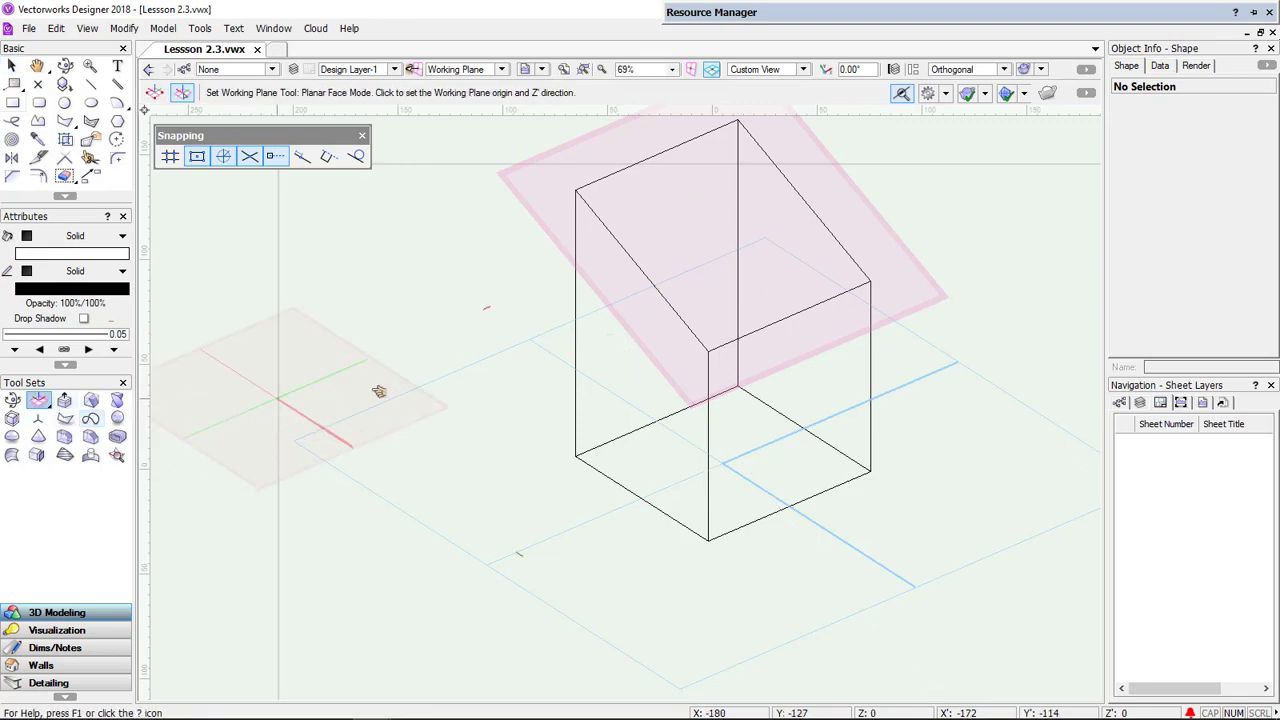
click(638, 388)
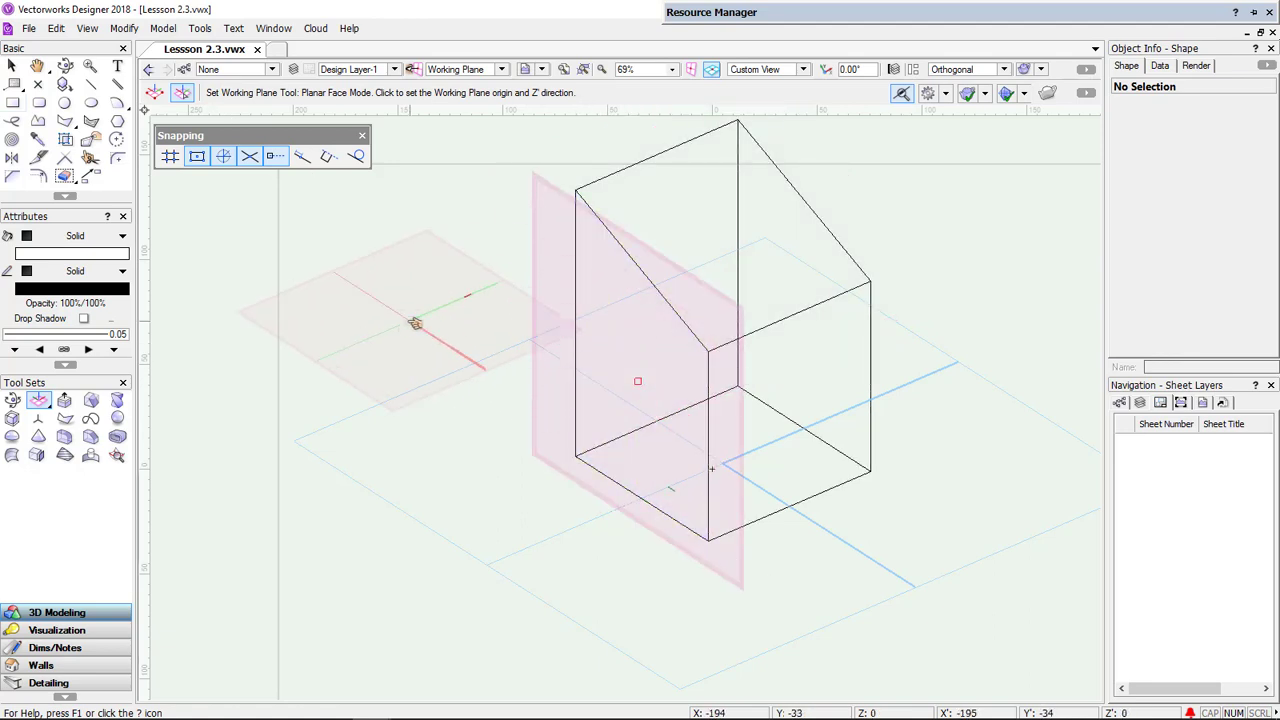
right_click(415, 323)
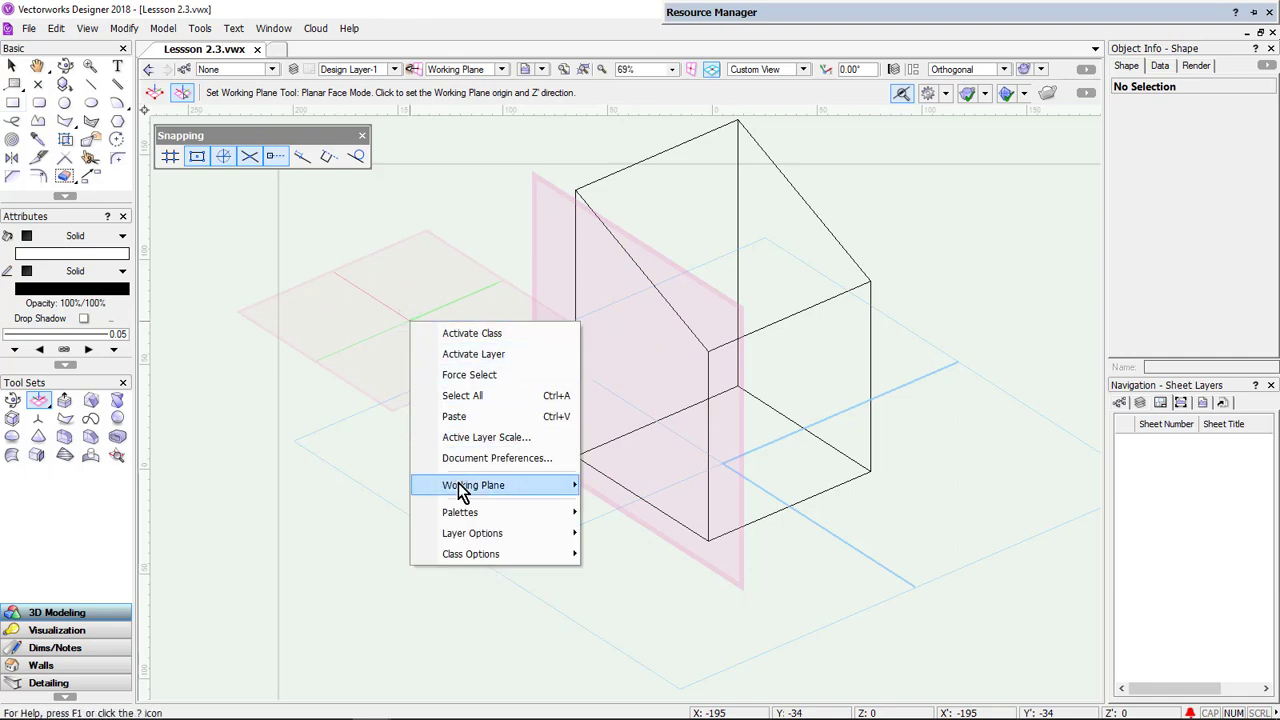
mouse_move(462, 487)
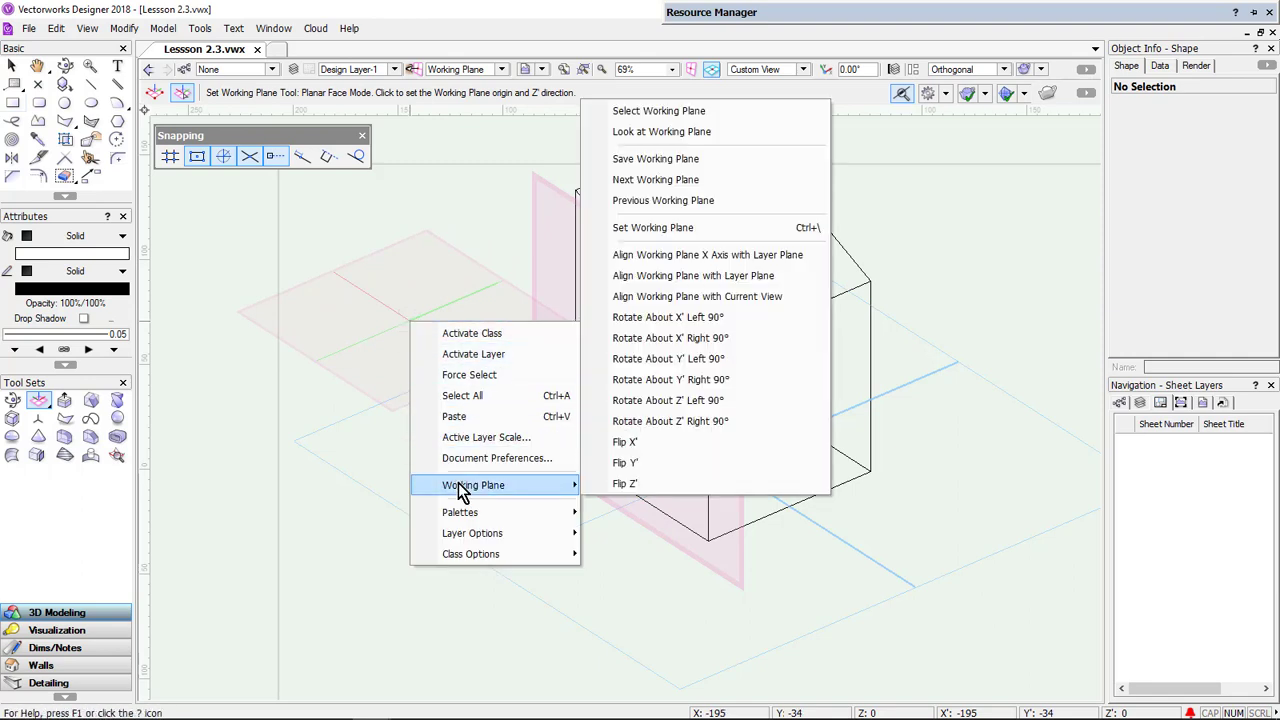
click(682, 160)
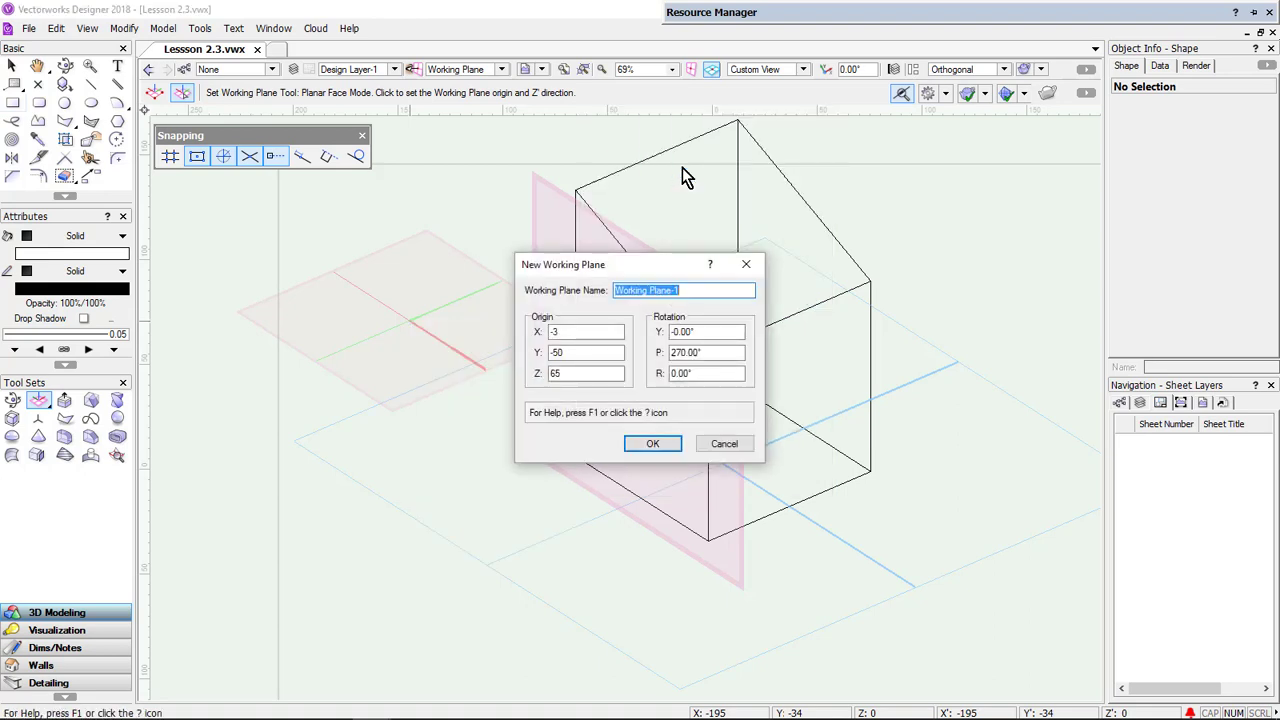
text(left)
key(Return)
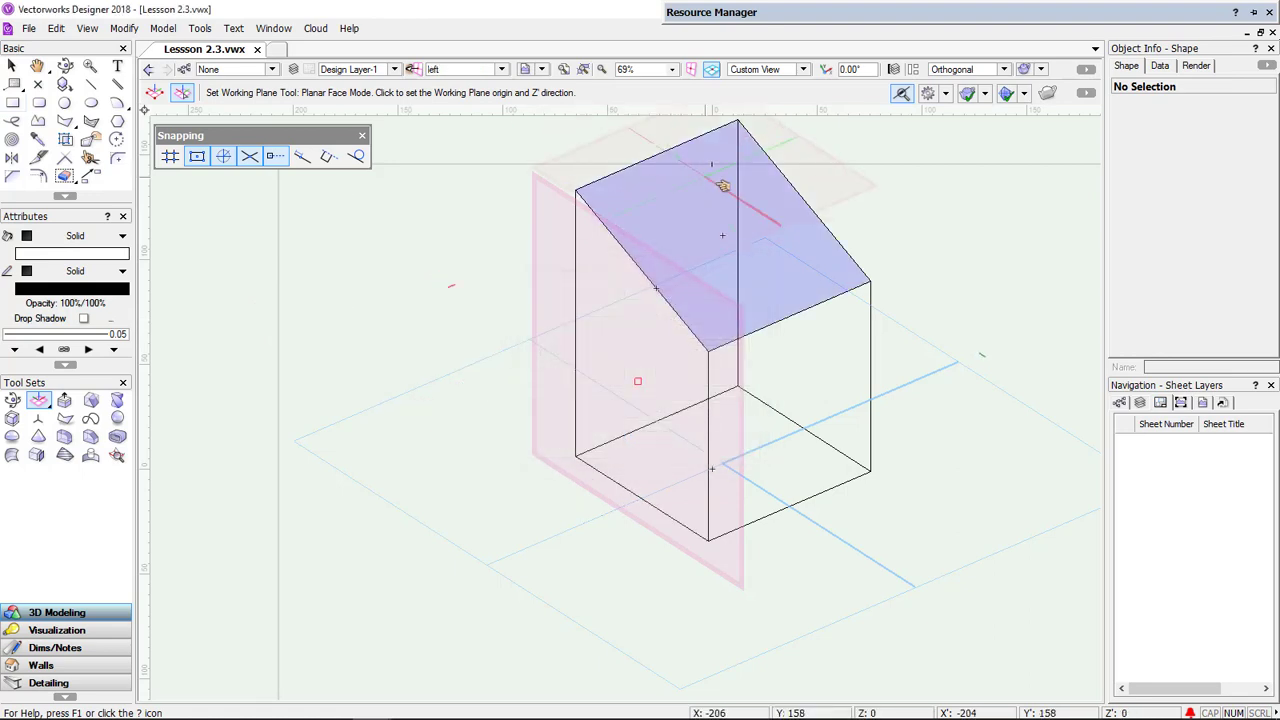
Set the working plane at the center of the sloping top face and save it under the name top.
click(733, 242)
click(733, 242)
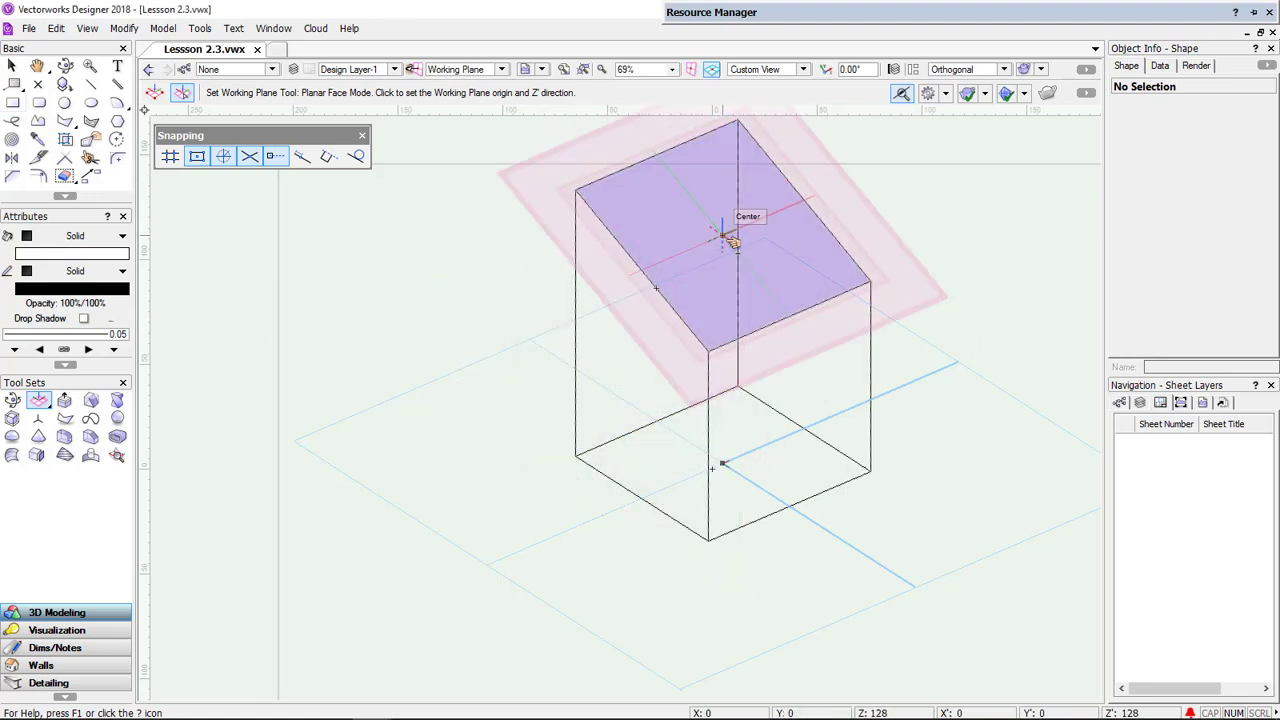
right_click(495, 145)
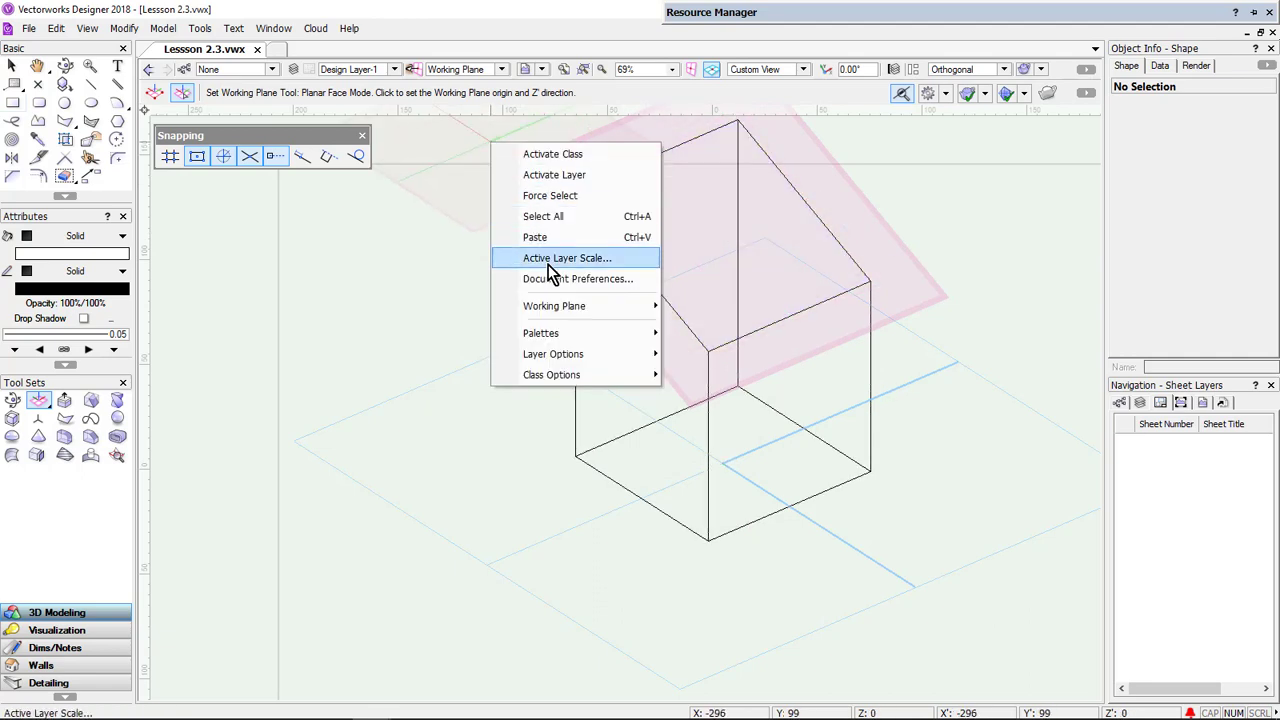
mouse_move(558, 305)
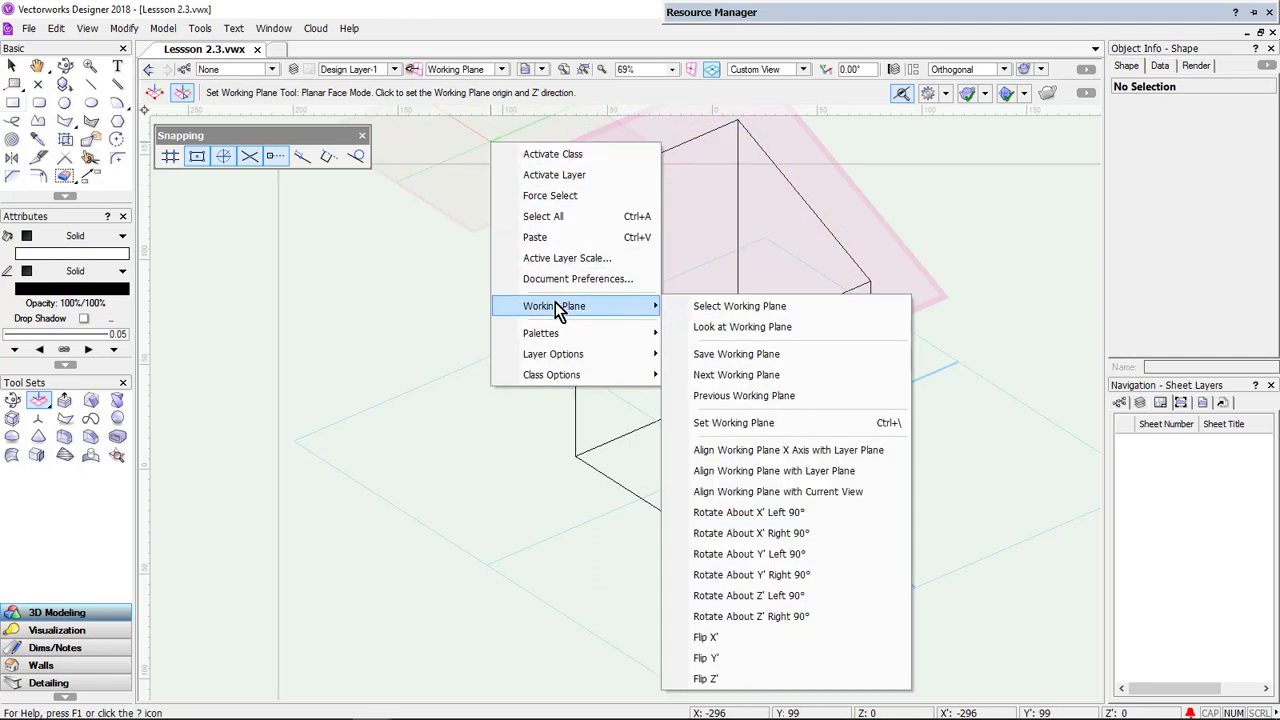
click(695, 354)
text(top)
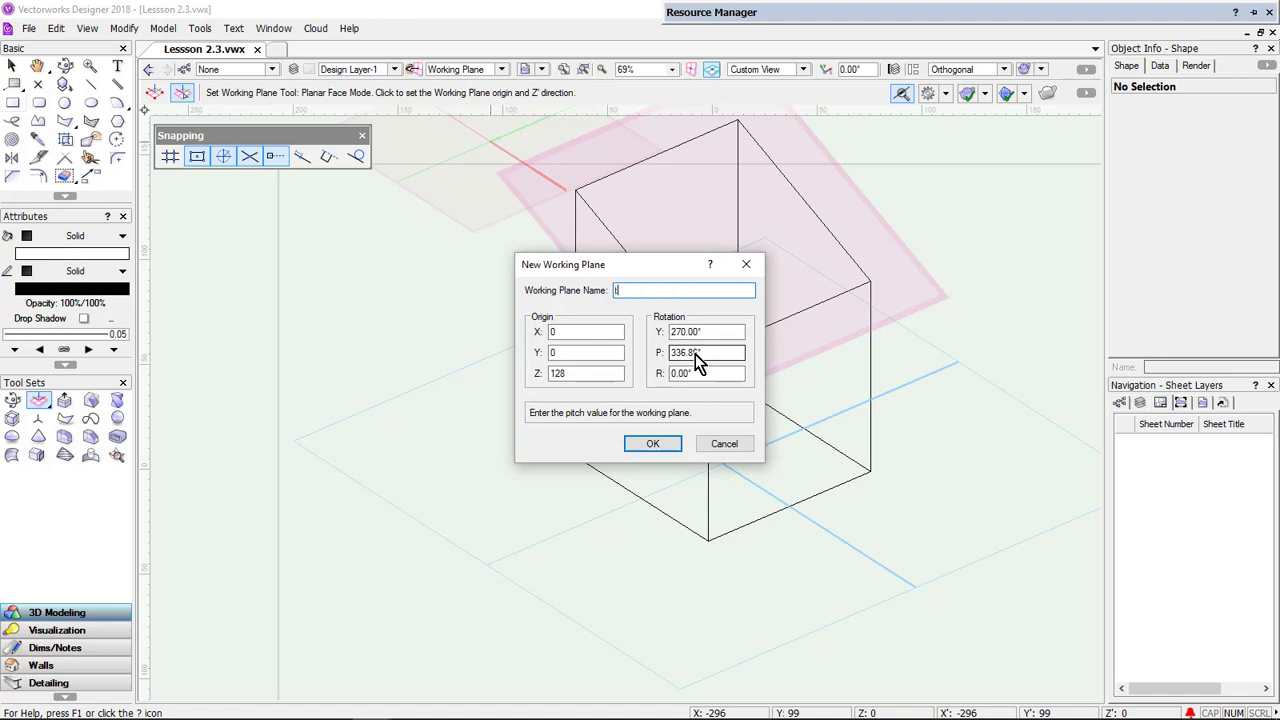
key(Return)
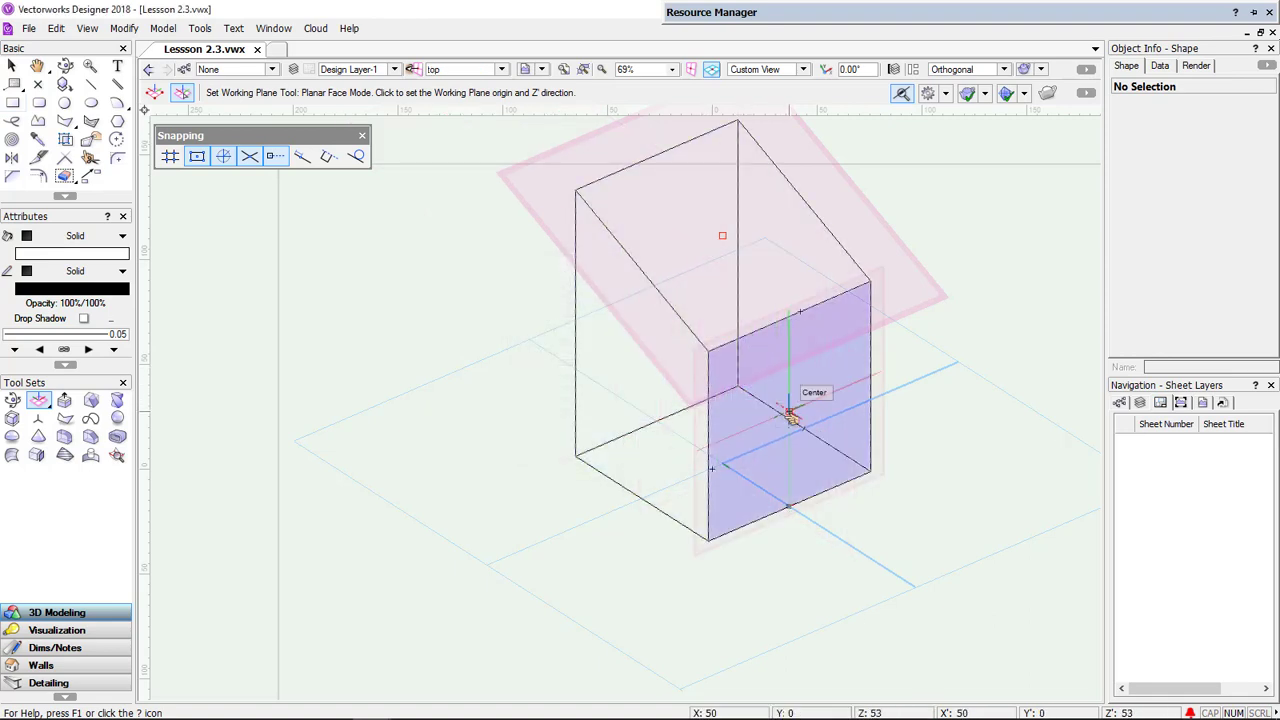
Set the working plane at the center of the front rectangular face and save it under the name front.
click(790, 415)
right_click(919, 383)
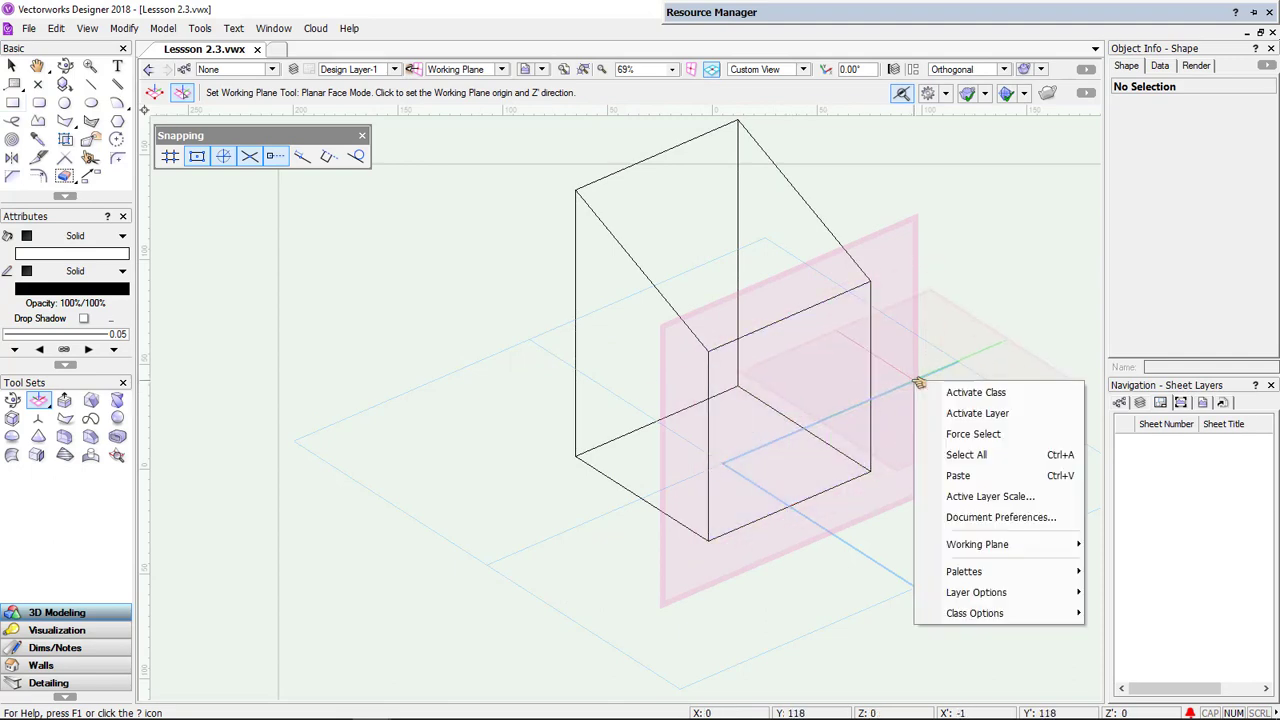
mouse_move(955, 546)
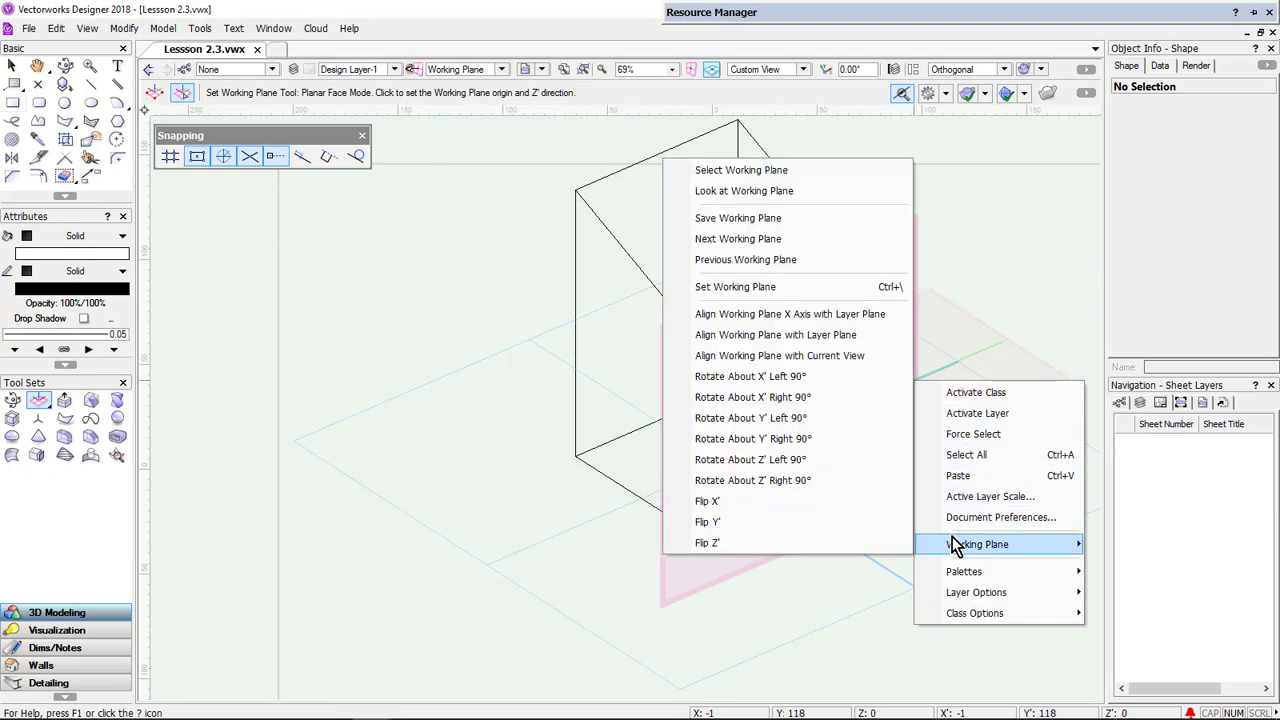
click(740, 218)
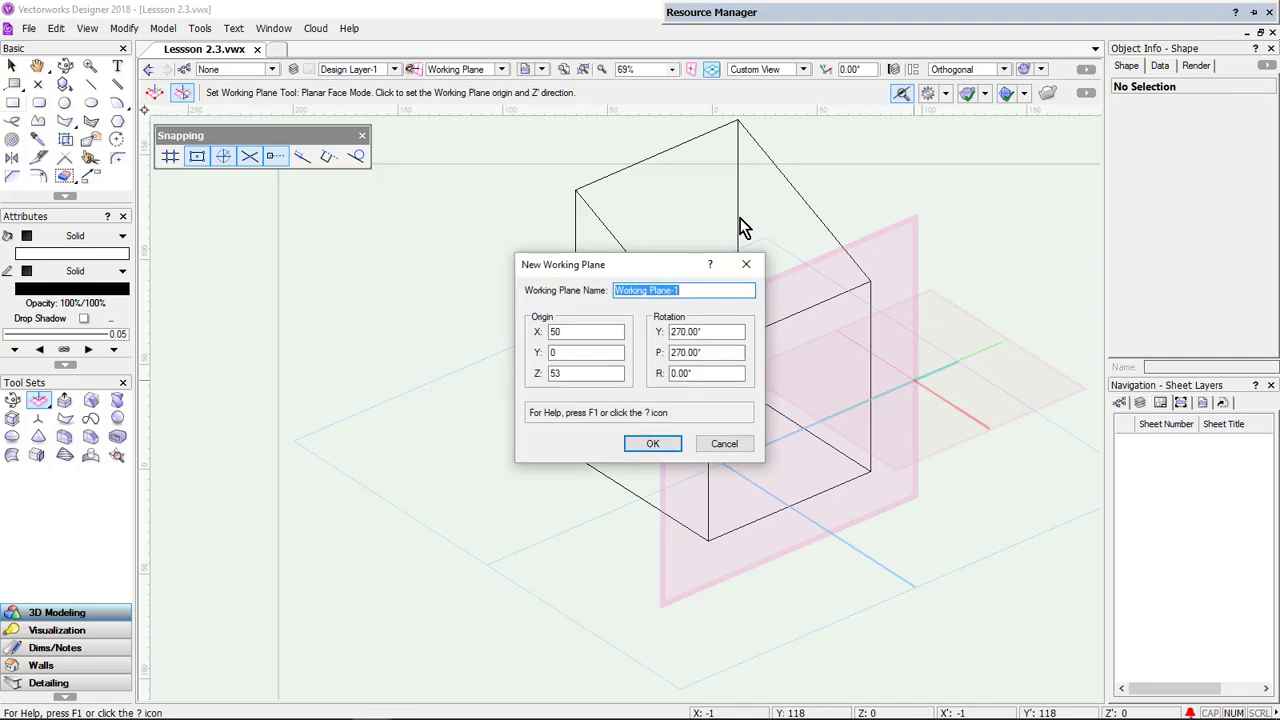
text(front)
key(Return)
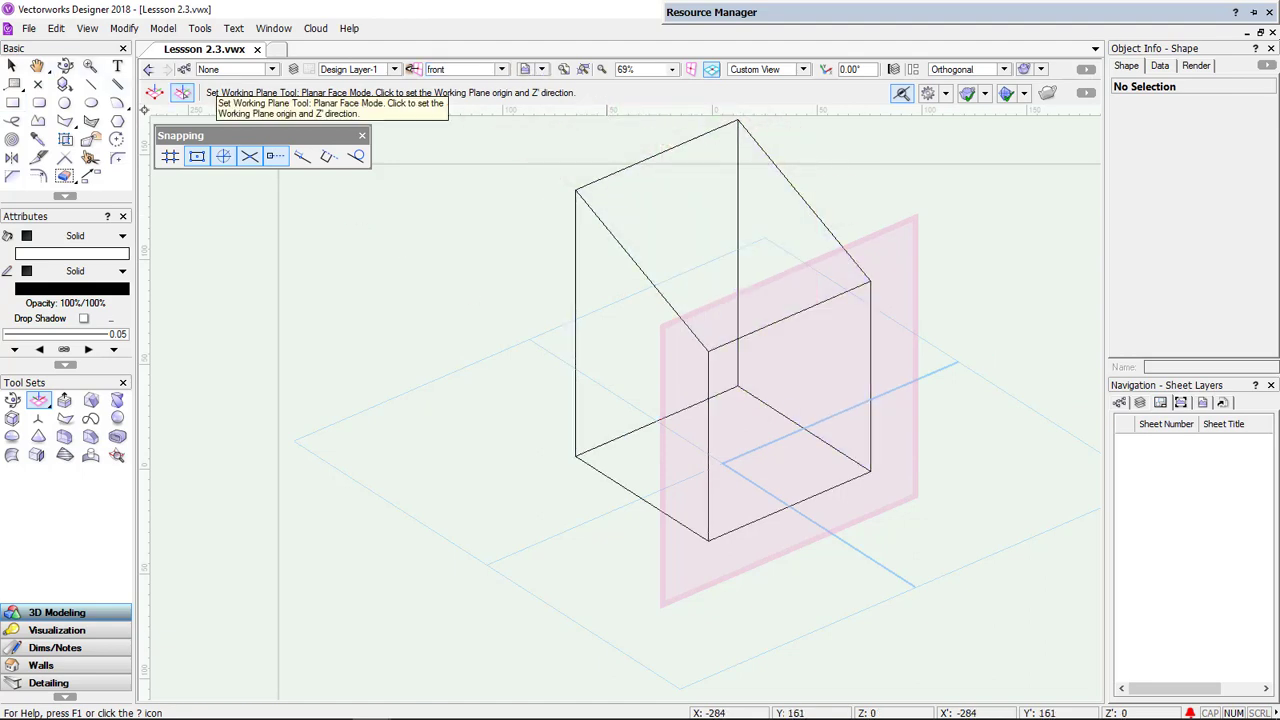
Activate the saved working planes left, top and front in turn, and return to the Layer Plane.
click(12, 65)
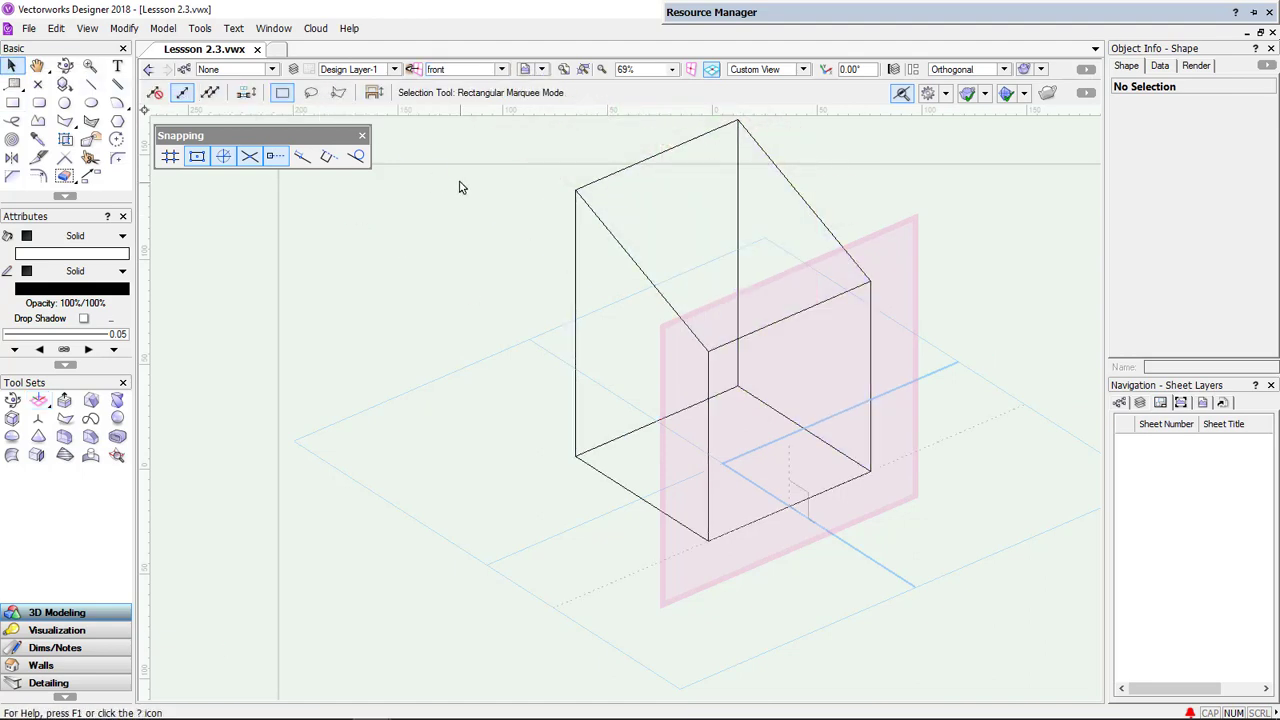
click(499, 70)
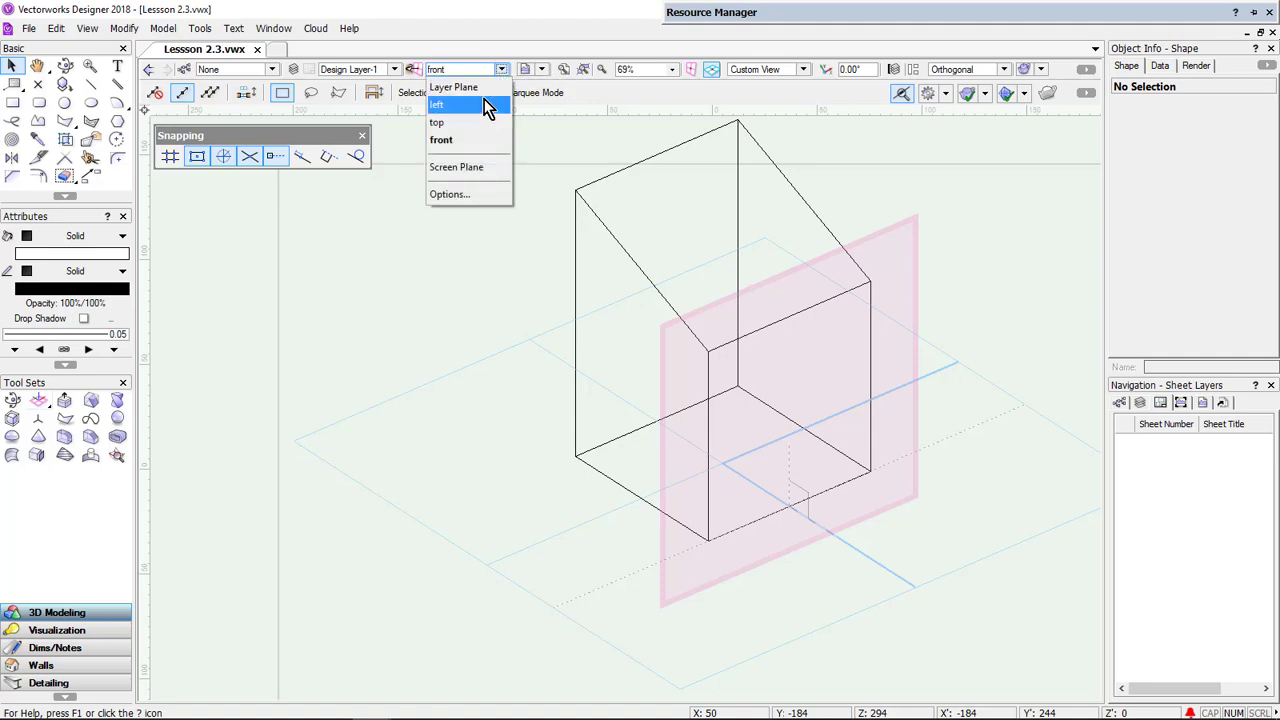
click(484, 103)
click(501, 70)
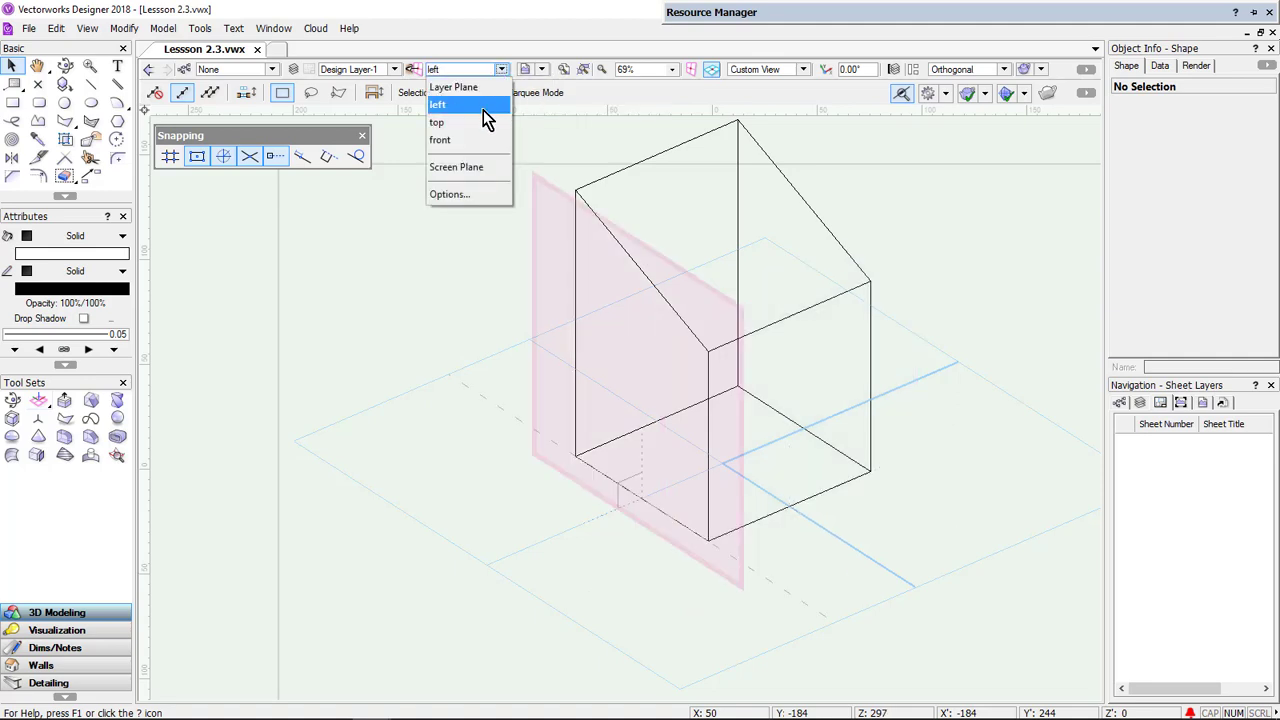
click(482, 119)
click(500, 70)
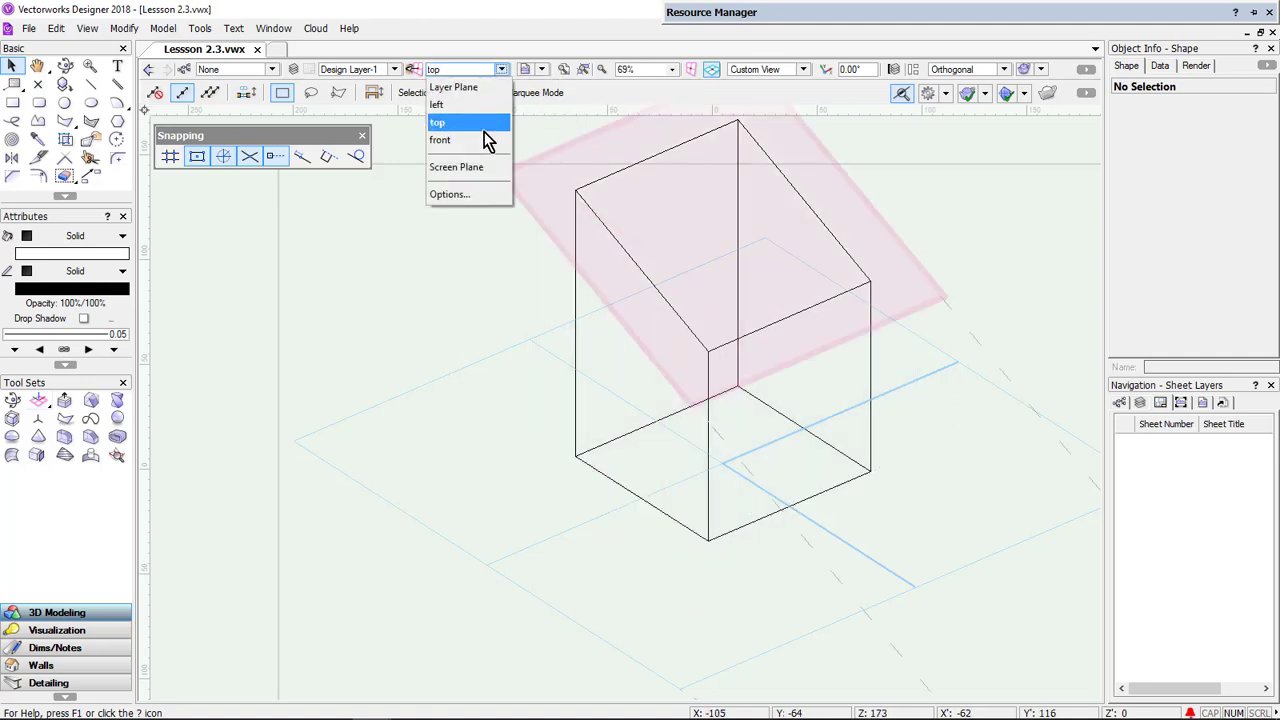
click(481, 140)
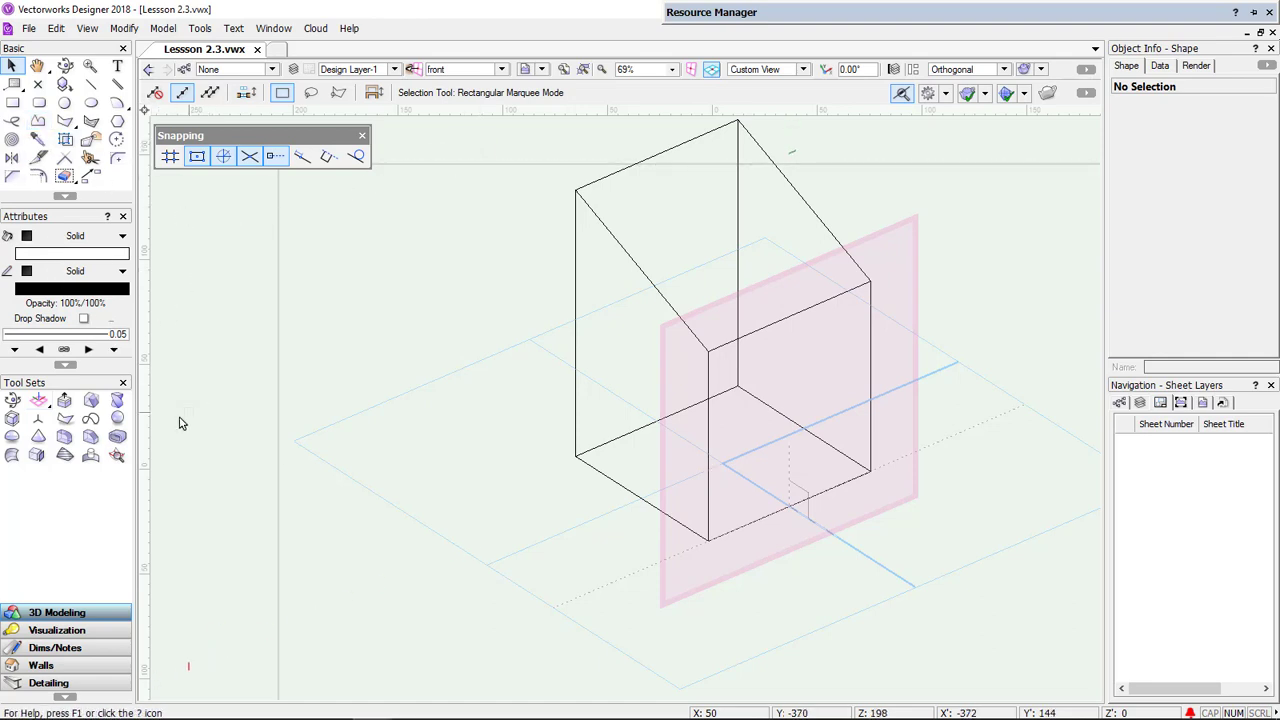
click(485, 69)
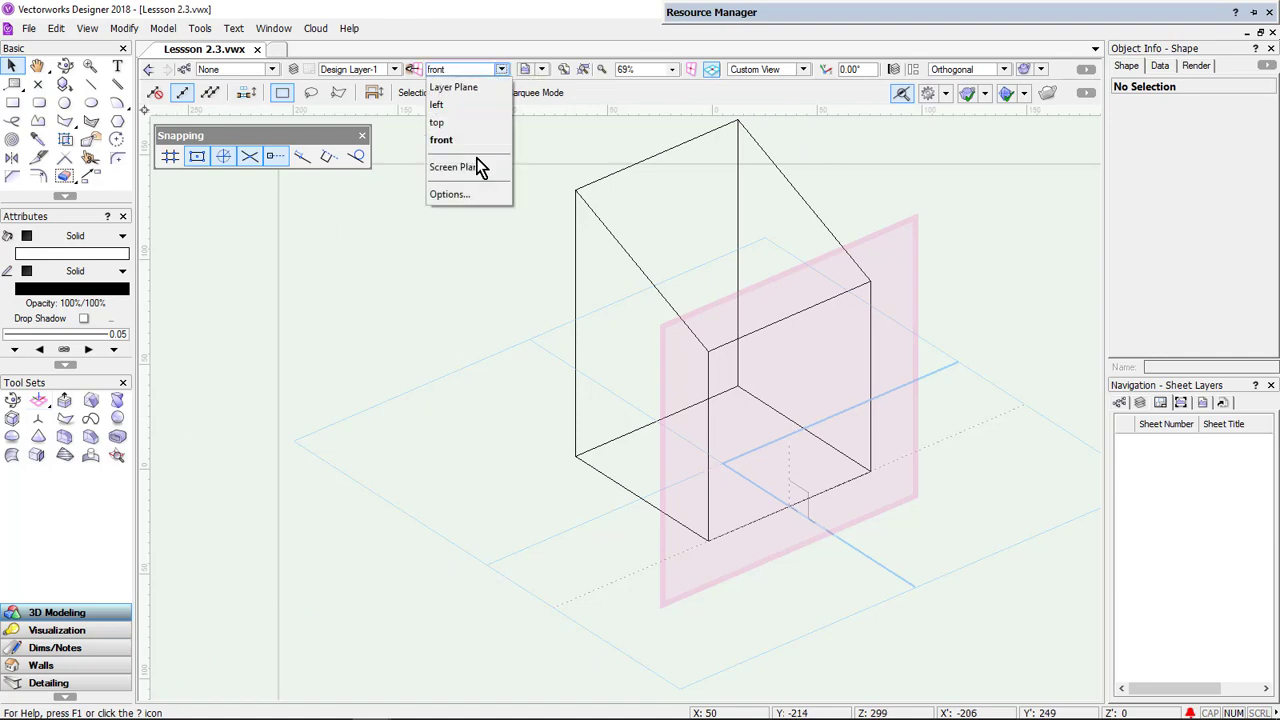
click(470, 88)
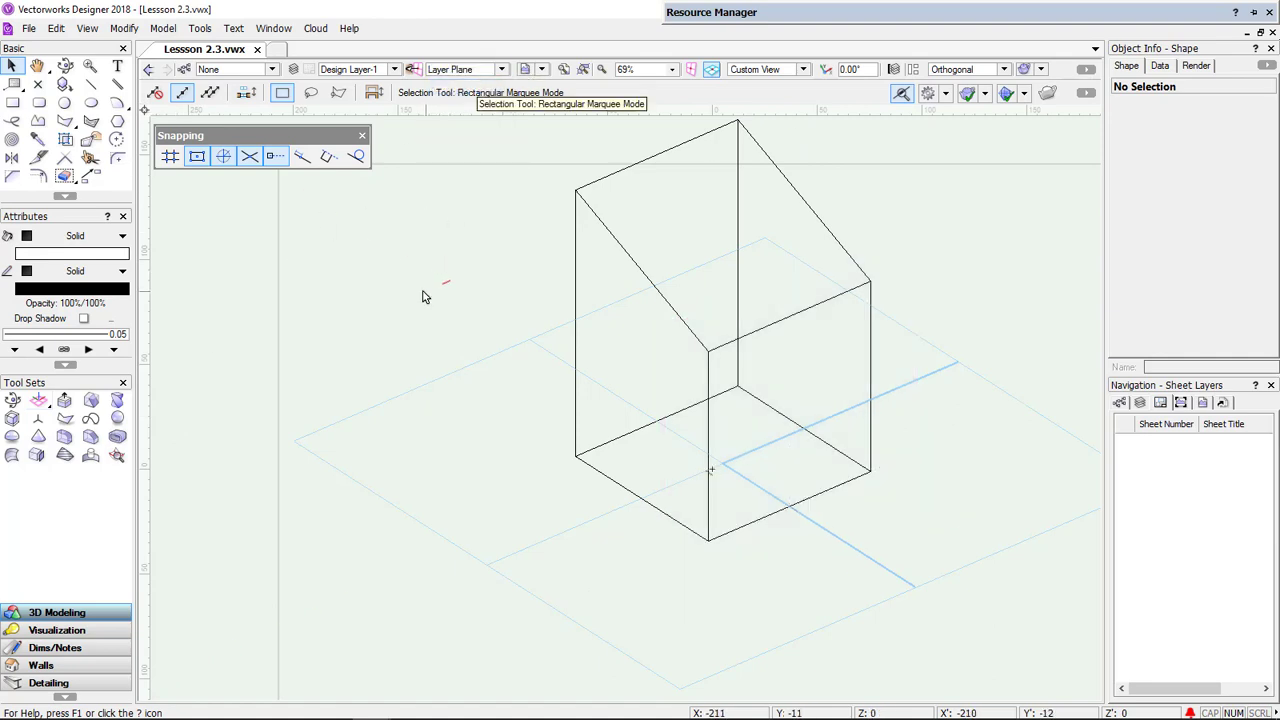
Turn on the Automatic working plane for the Rectangle tool and dismiss its tip so it is not shown again.
click(12, 102)
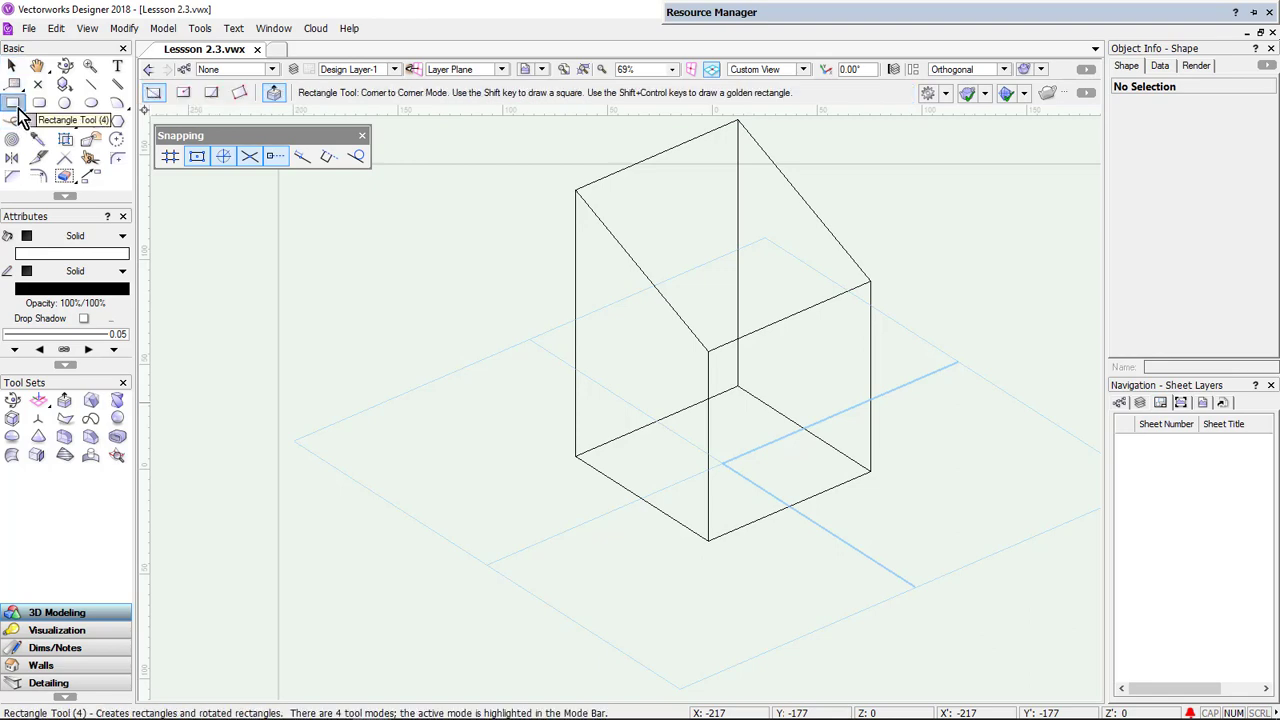
click(502, 69)
click(485, 87)
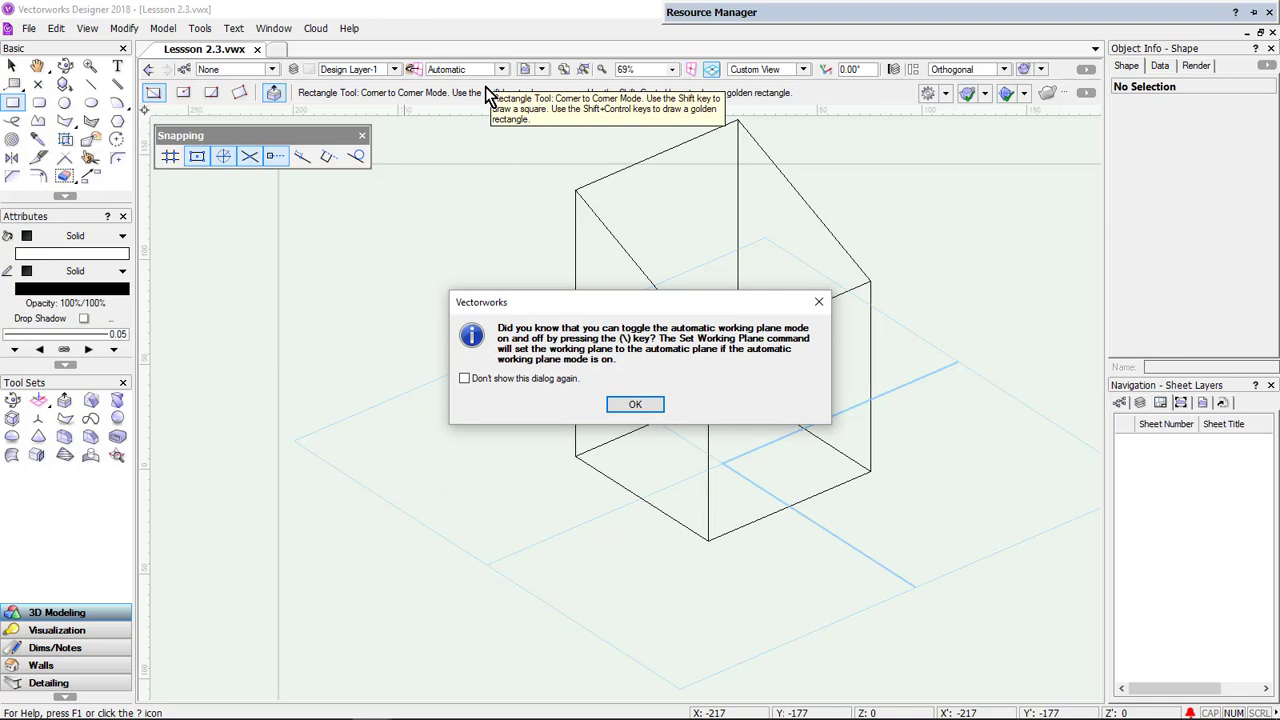
click(520, 381)
click(646, 404)
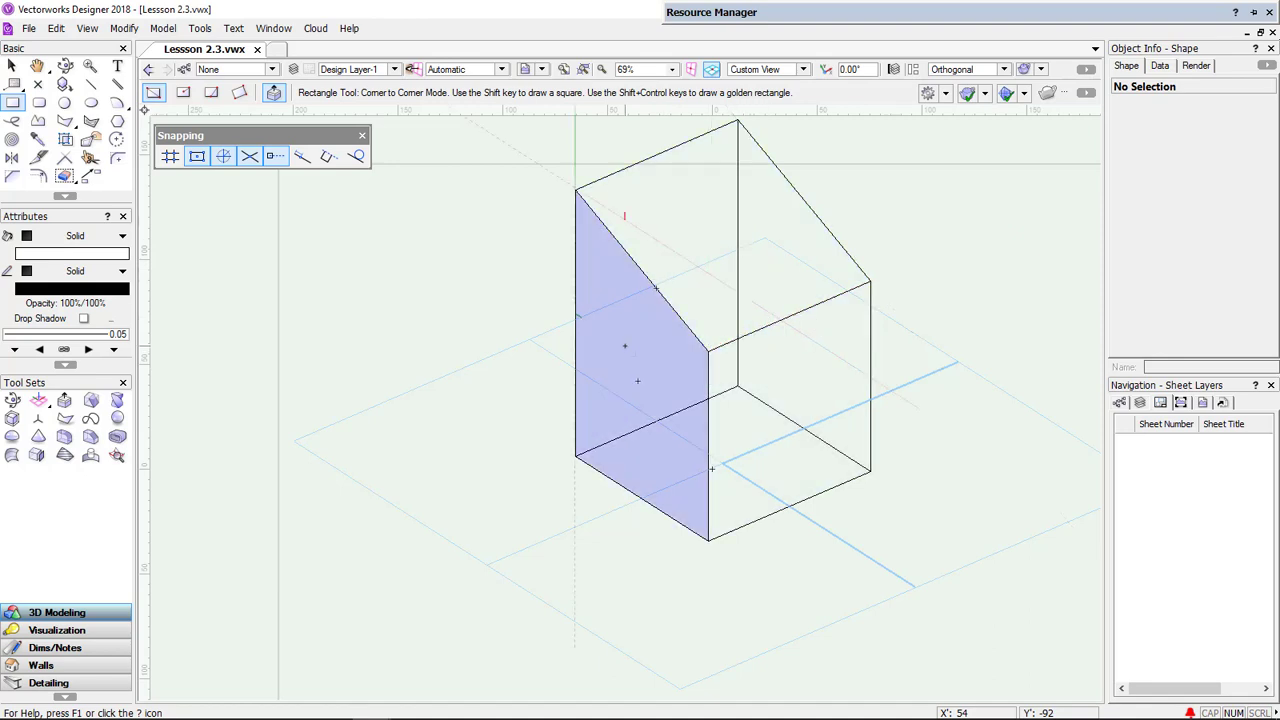
Draw a rectangle about 45 by 45 mm on the trapezoidal side face and one about 56 by 71 mm in the front face's lower corner.
click(601, 326)
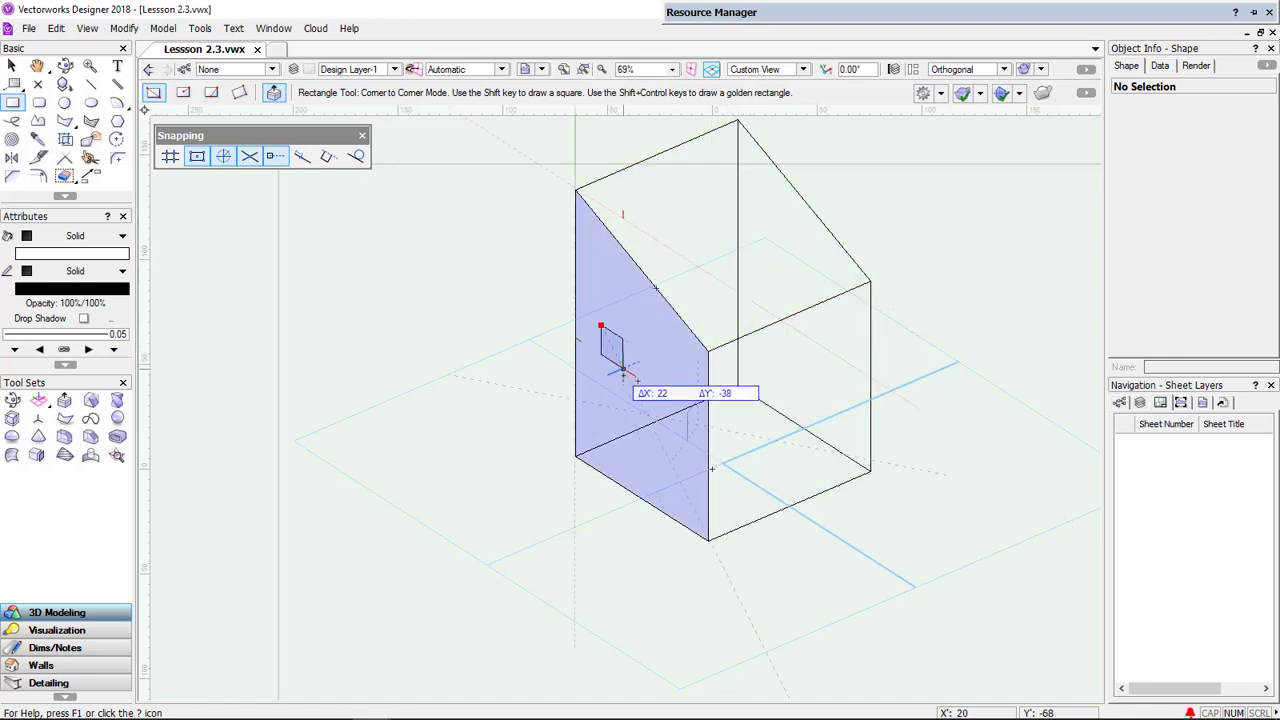
click(660, 442)
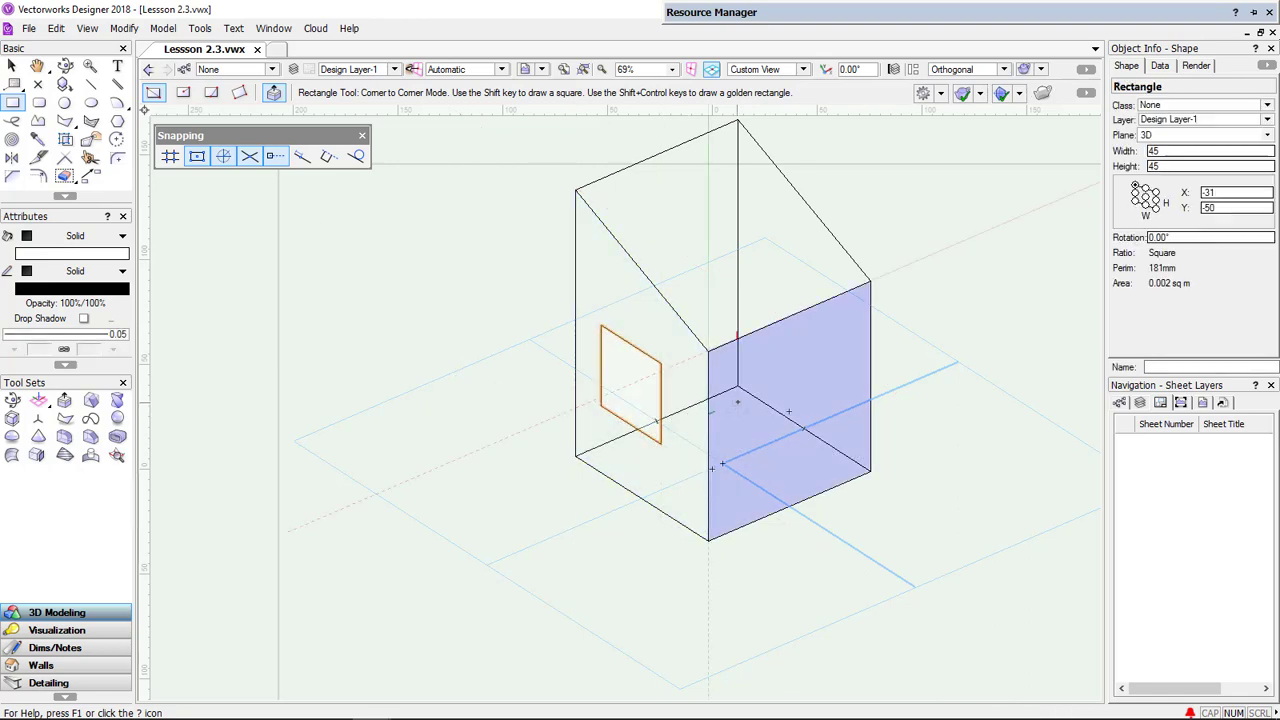
click(869, 467)
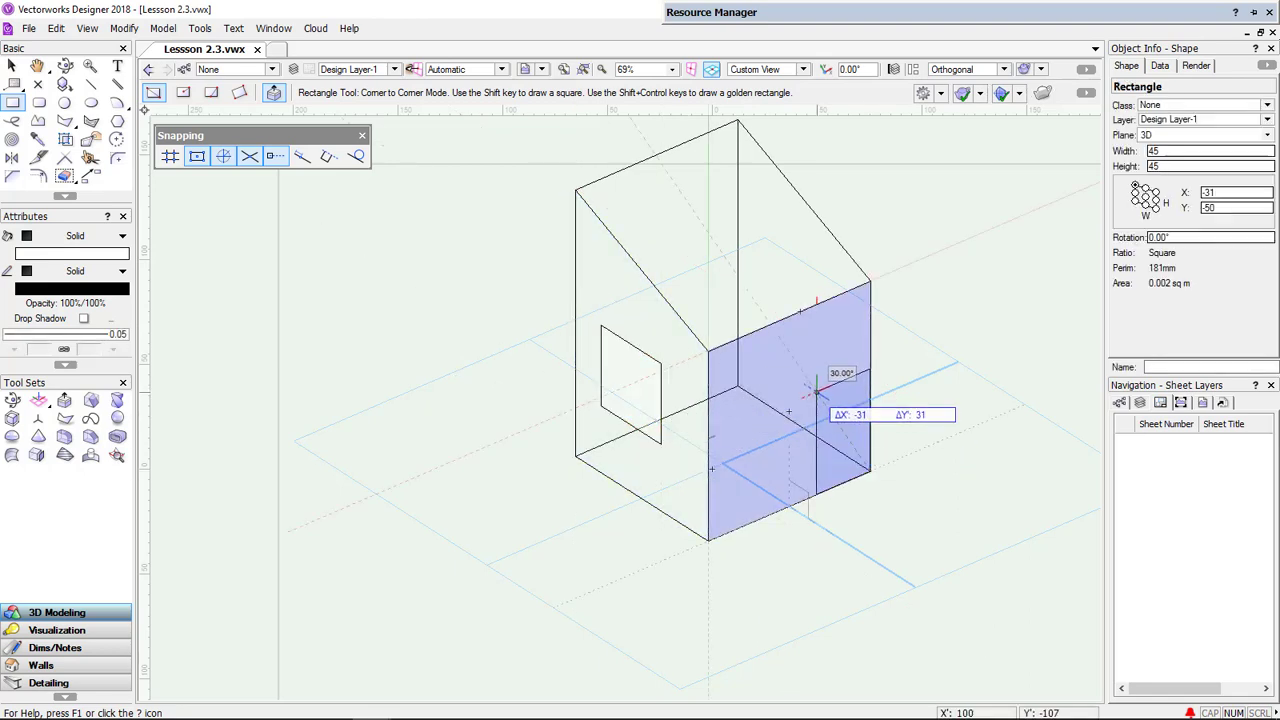
click(779, 382)
Draw a rectangle about 31 mm wide and 53 mm high on the sloping top face and clear the selection.
click(691, 202)
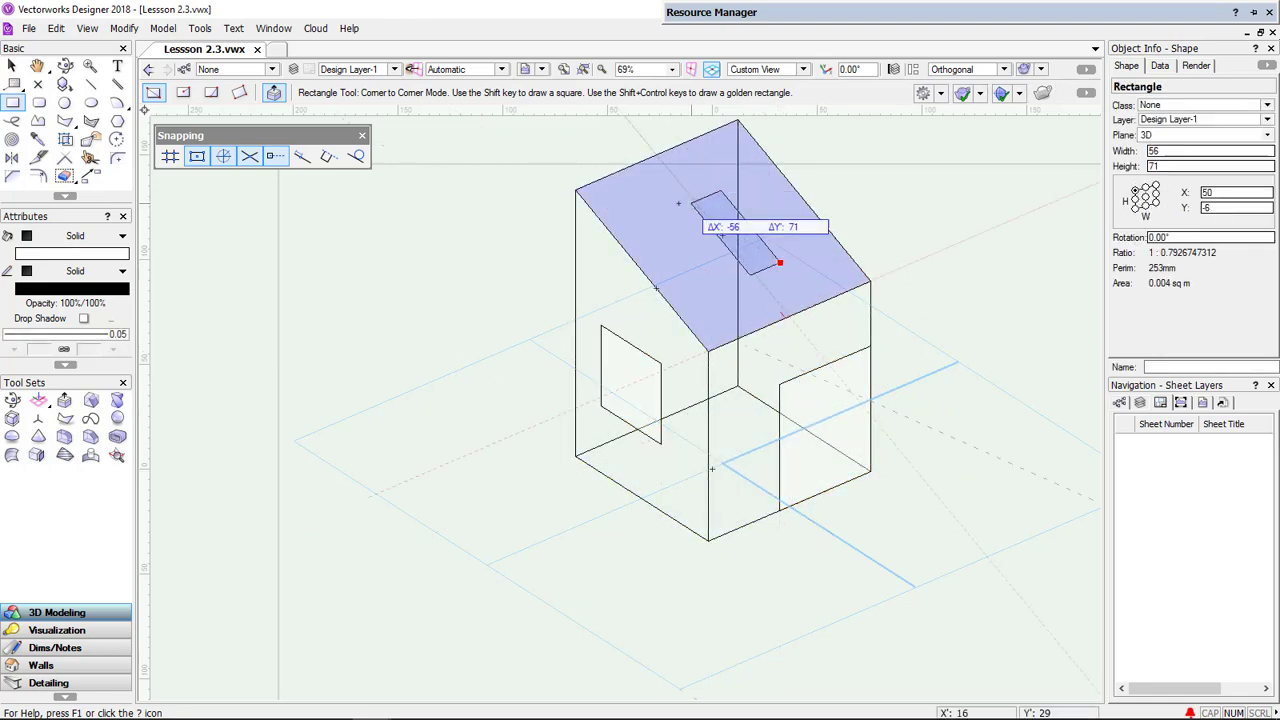
click(779, 264)
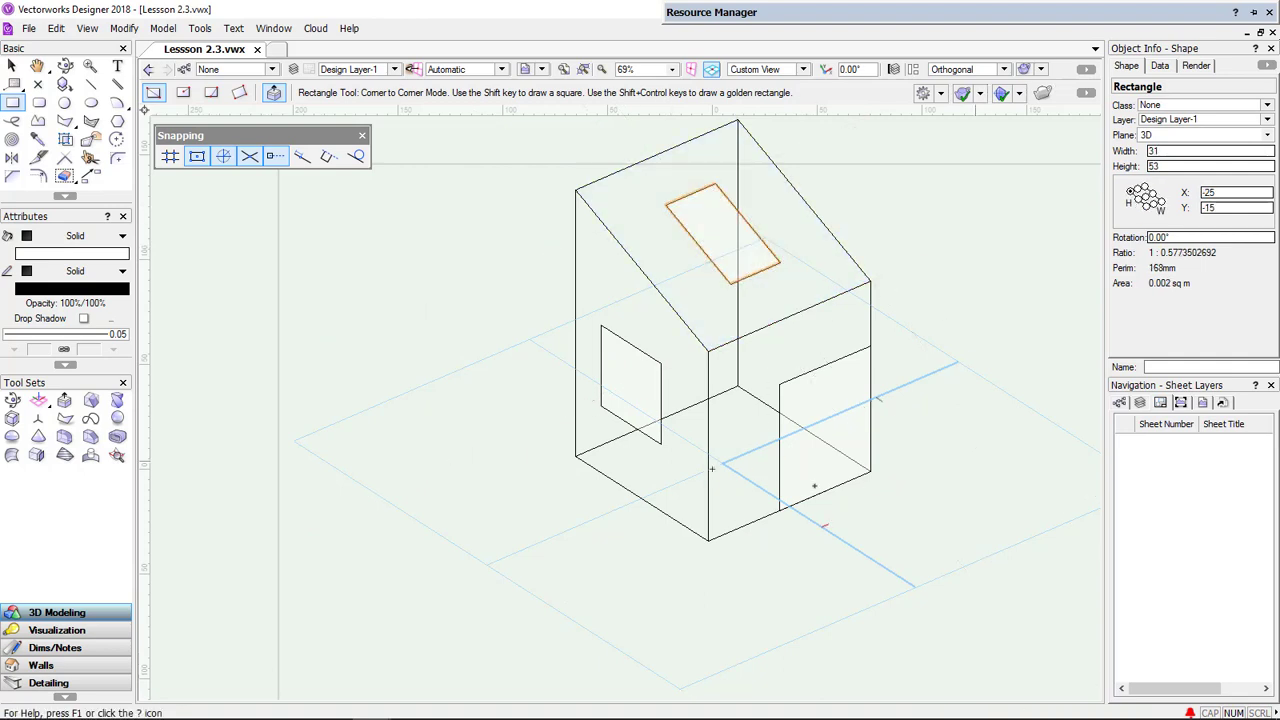
click(12, 65)
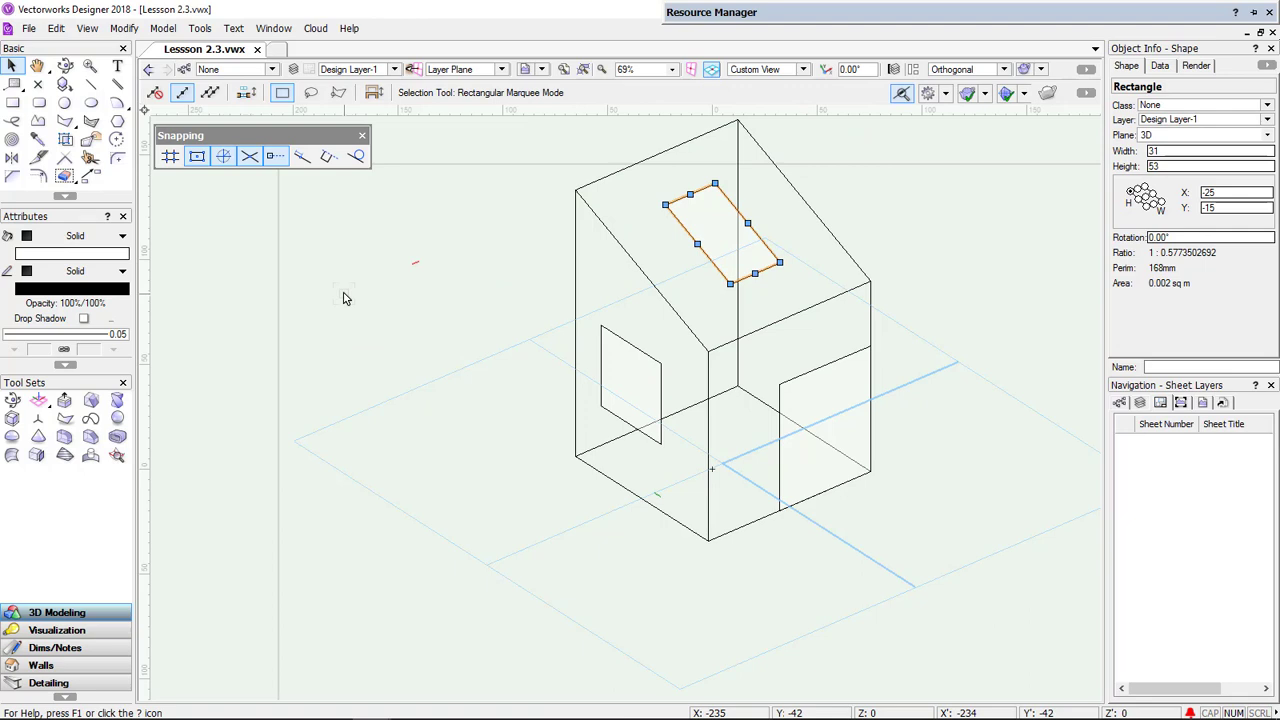
click(407, 328)
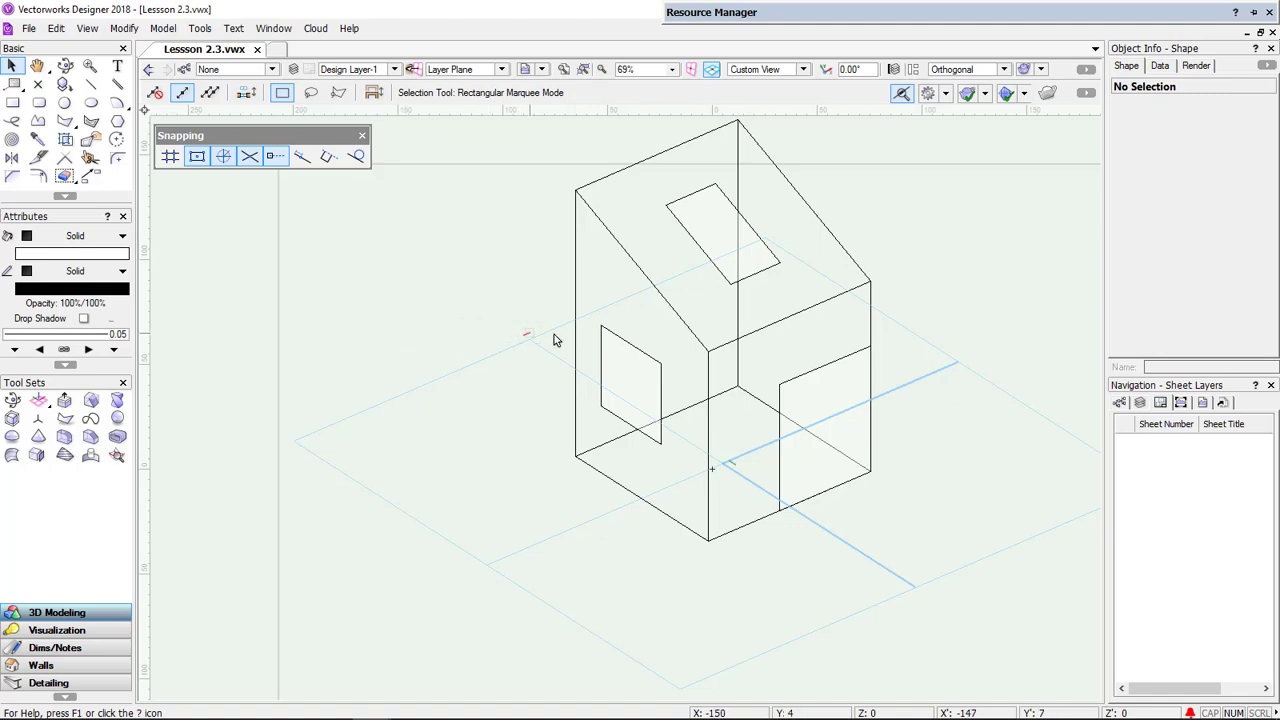
Orbit around the solid with the Flyover tool to examine the rectangles on its three faces.
click(72, 71)
mouse_move(820, 424)
mouse_down()
mouse_move(653, 418)
mouse_move(812, 418)
mouse_up()
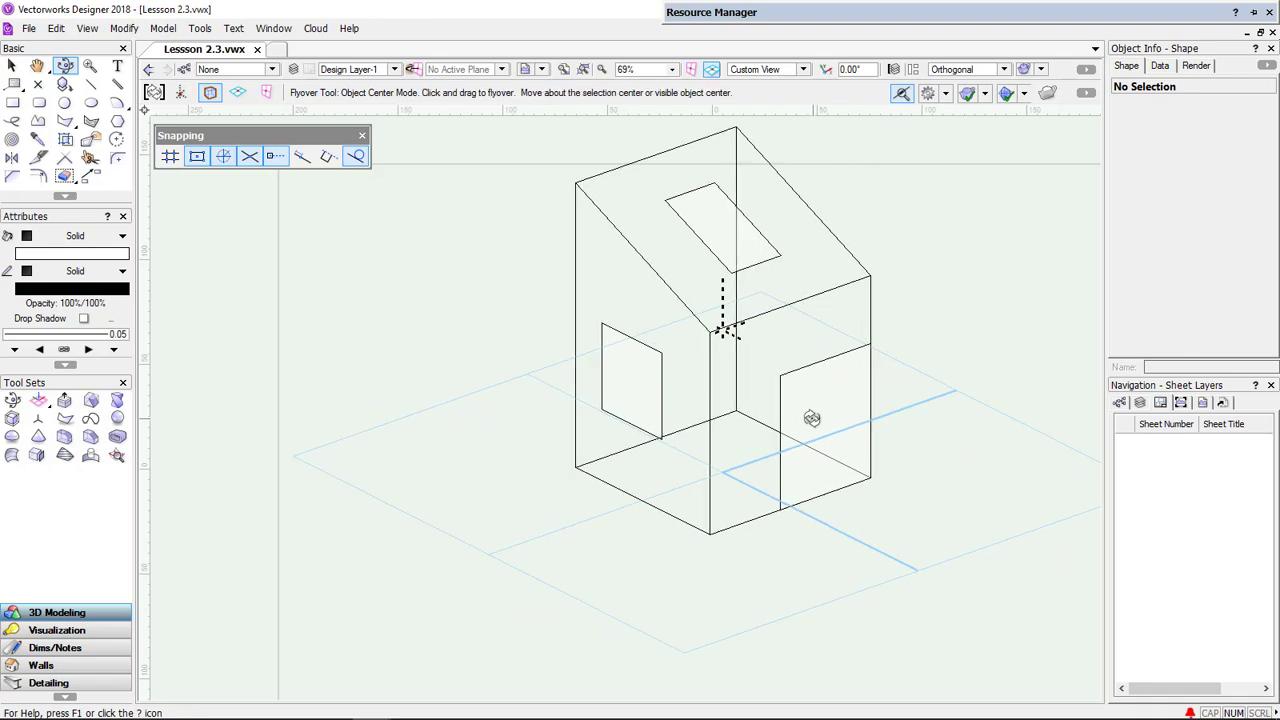